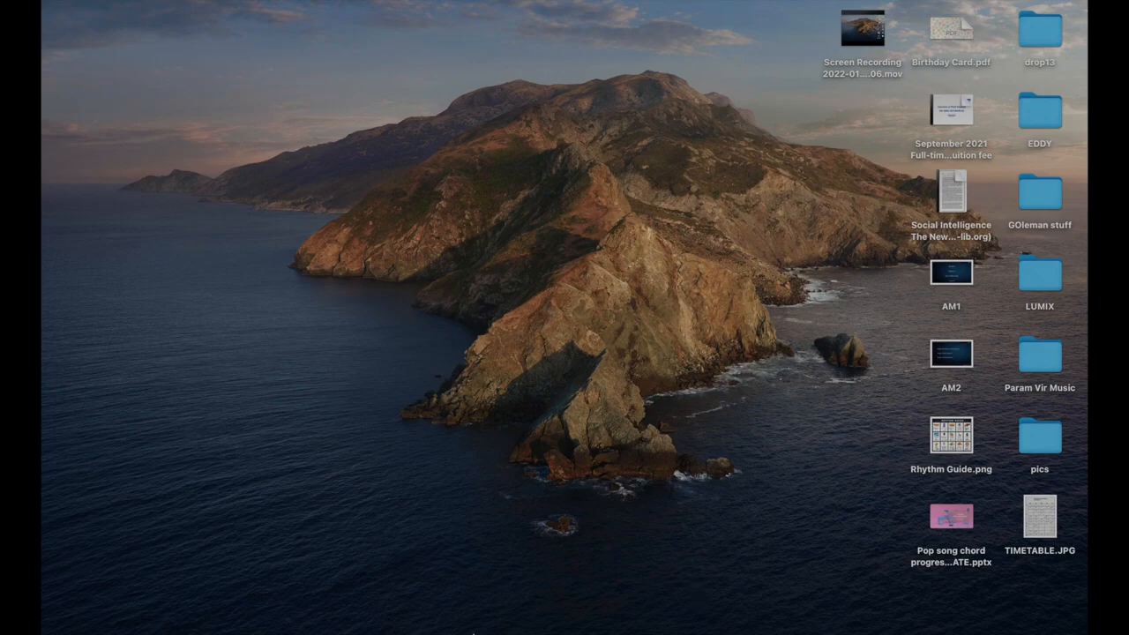
# Play The Winstons - Amen Brother and the Drum And Bass Mix 55 Minutes Of Amen Breaks on YouTube
pyautogui.click(254, 607)
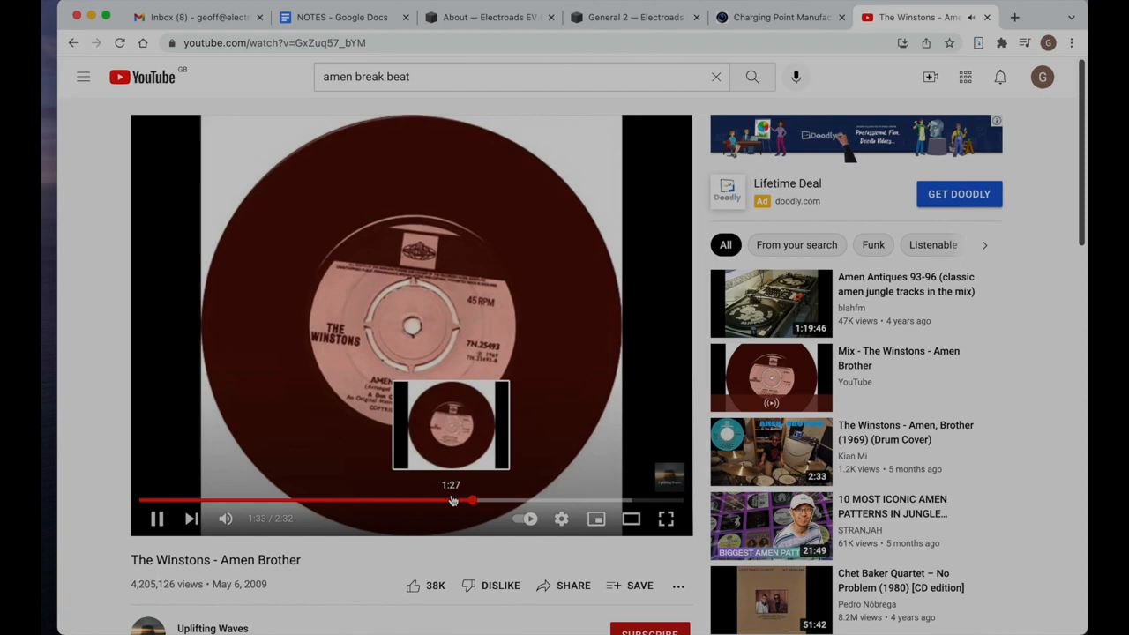
pyautogui.press('space')
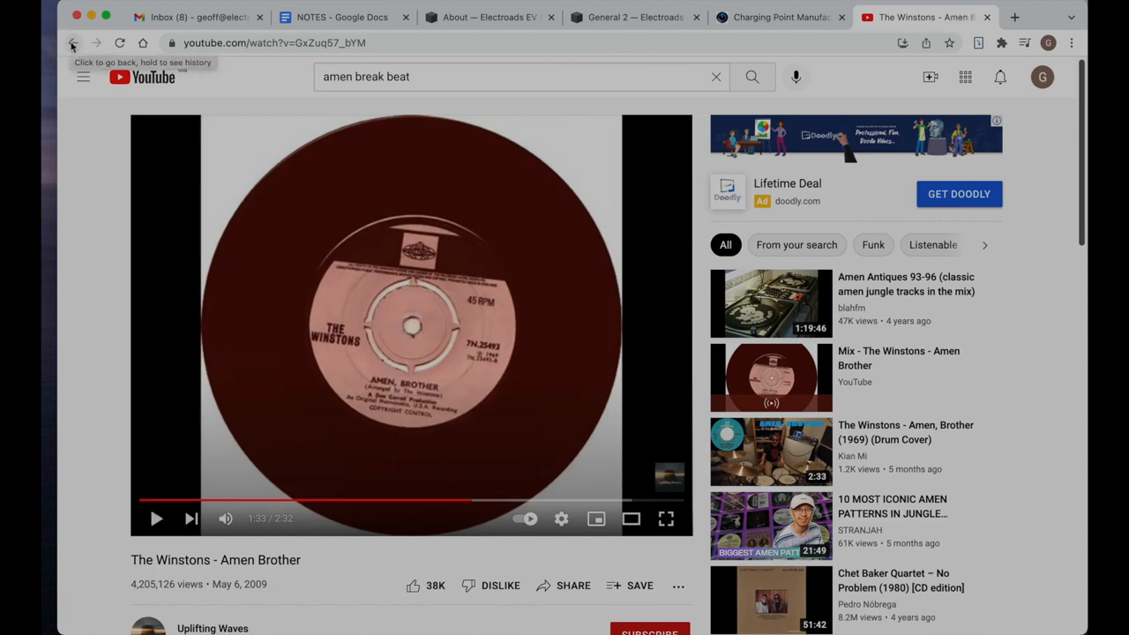
pyautogui.click(73, 45)
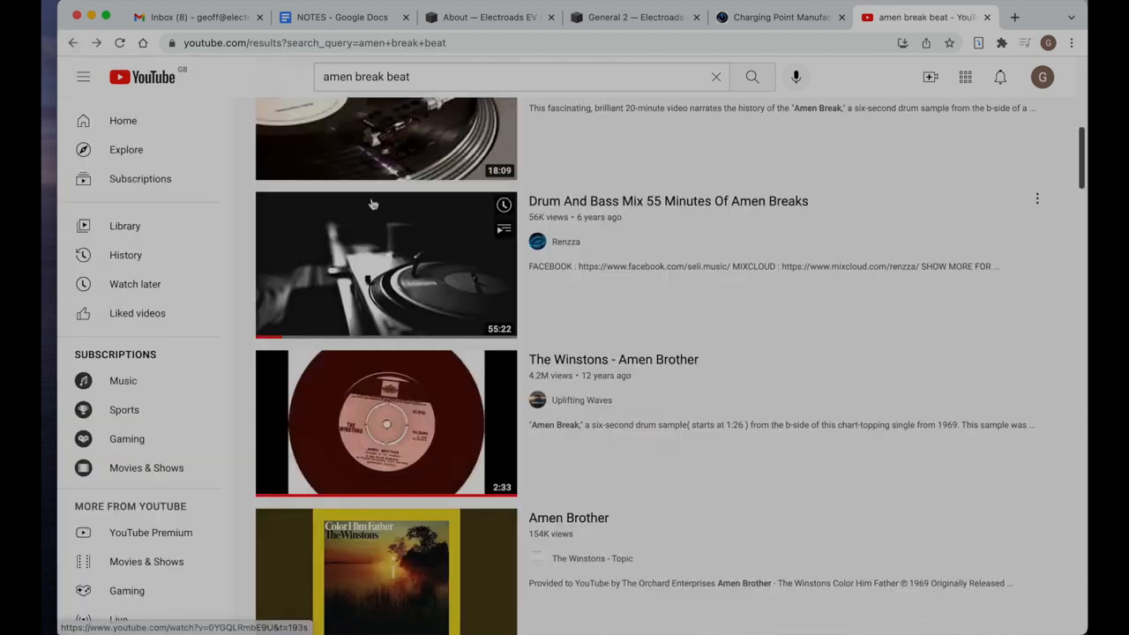
pyautogui.click(434, 261)
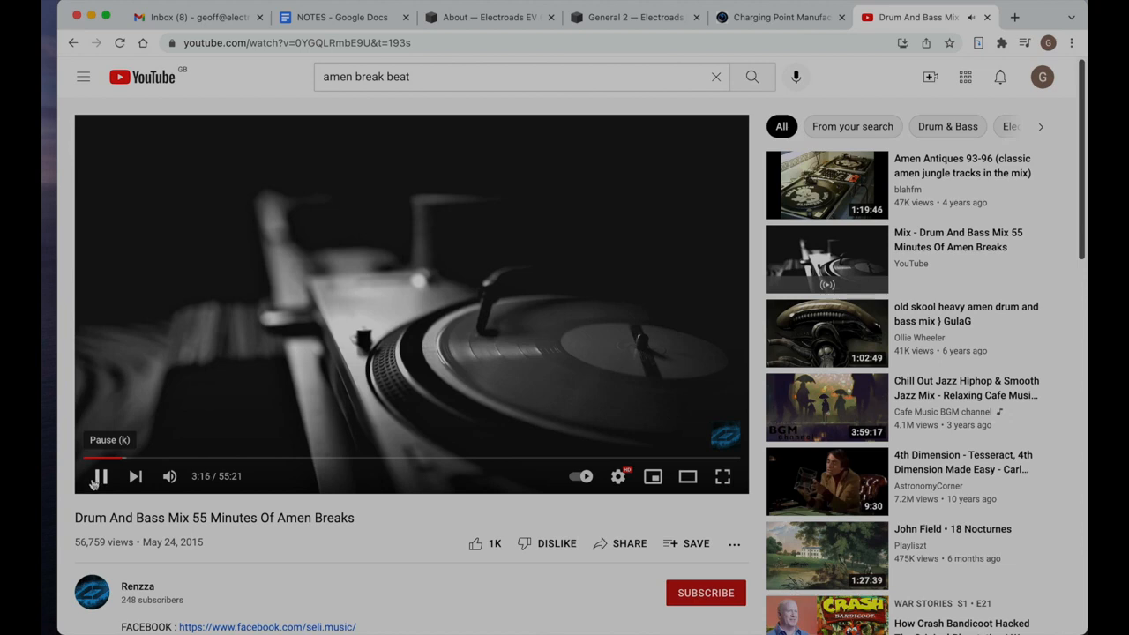
pyautogui.click(72, 43)
# Switch to the NBH Music site in Safari, open the Drum Patterns spreadsheet from it and highlight the Billie Jean pattern
pyautogui.press('super+h')
pyautogui.moveTo(605, 633)
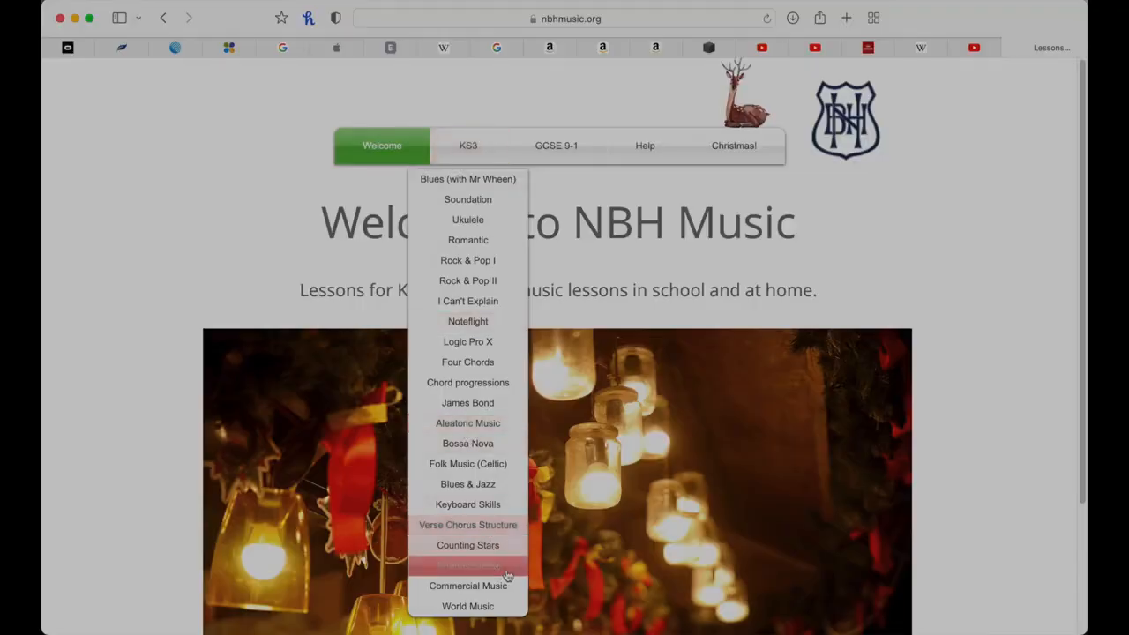
pyautogui.click(515, 569)
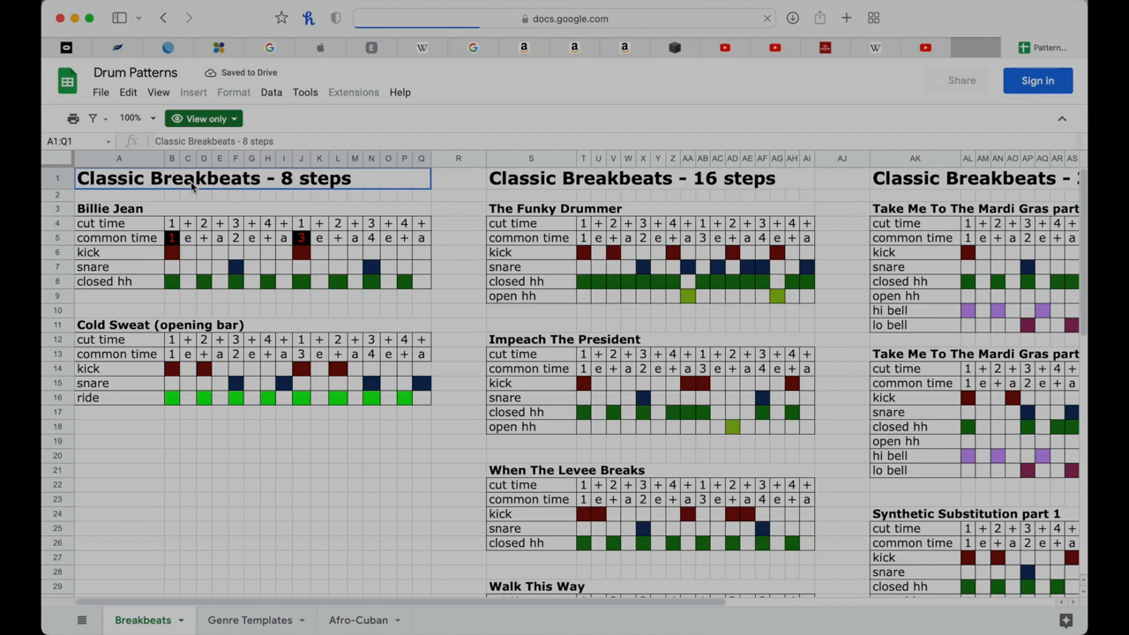
pyautogui.click(152, 211)
pyautogui.moveTo(152, 232); pyautogui.dragTo(152, 284)
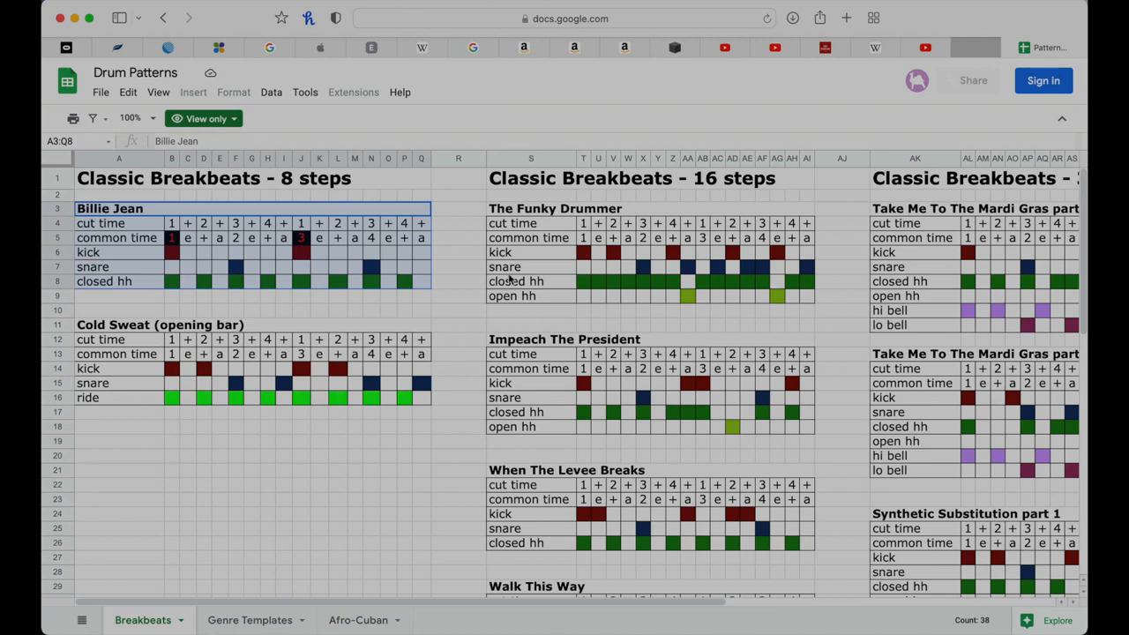
# Examine the Amen Brother part 1 grid under Classic Breakbeats - 64 steps, highlighting its kick, snare, ride and open hh rows
pyautogui.hscroll(6, 509, 279)
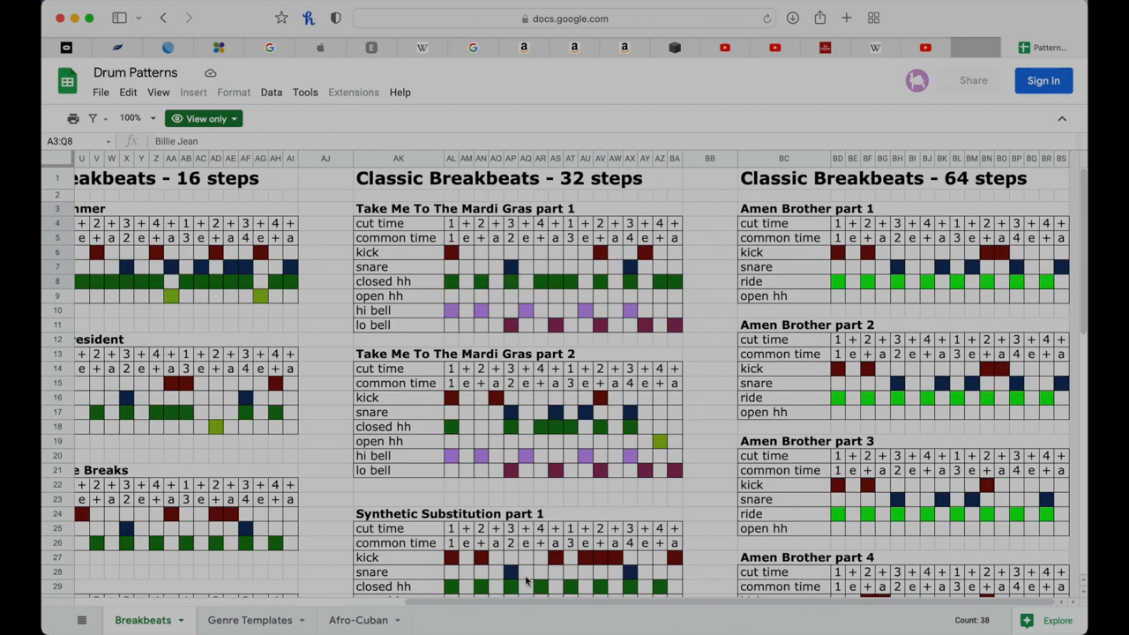
pyautogui.click(812, 213)
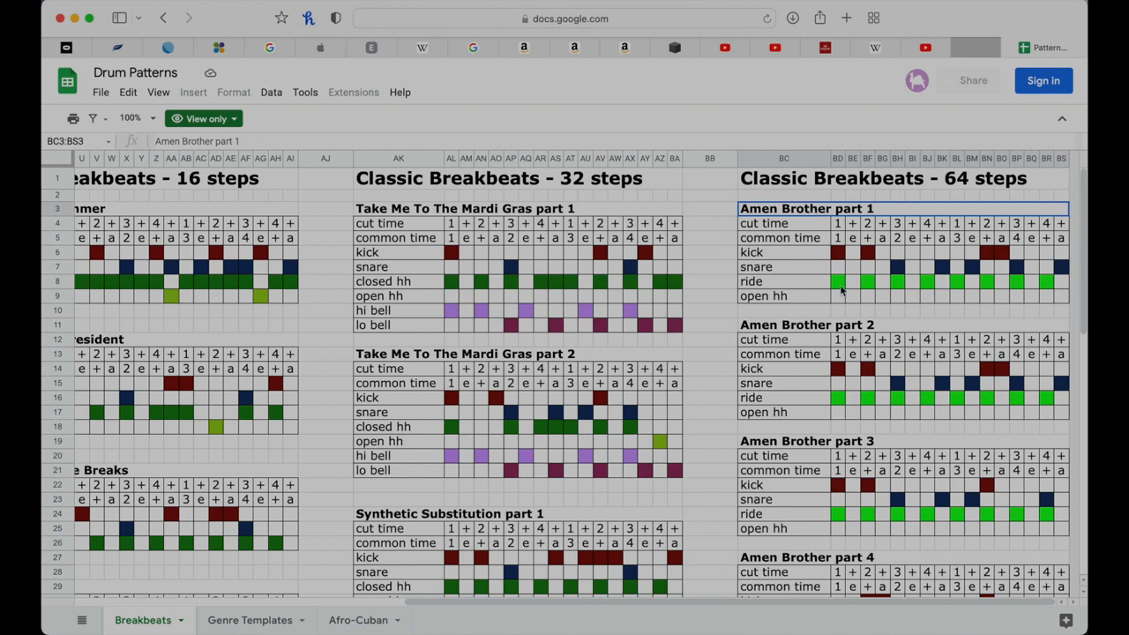
pyautogui.click(837, 255)
pyautogui.moveTo(836, 256); pyautogui.dragTo(1065, 304)
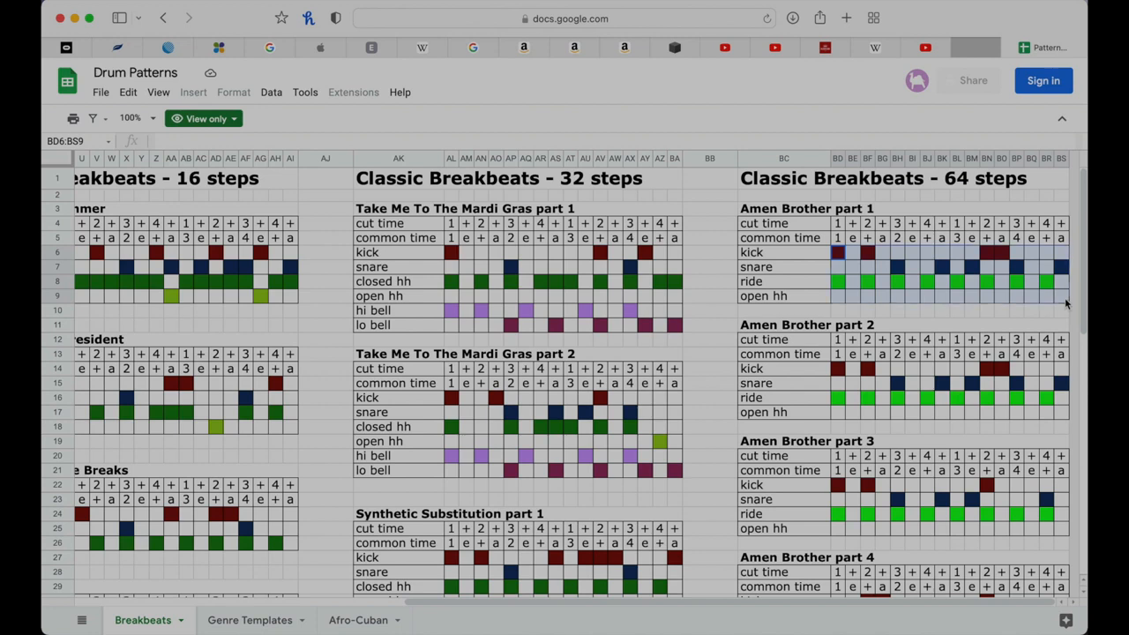
pyautogui.click(838, 258)
pyautogui.moveTo(837, 256); pyautogui.dragTo(843, 301)
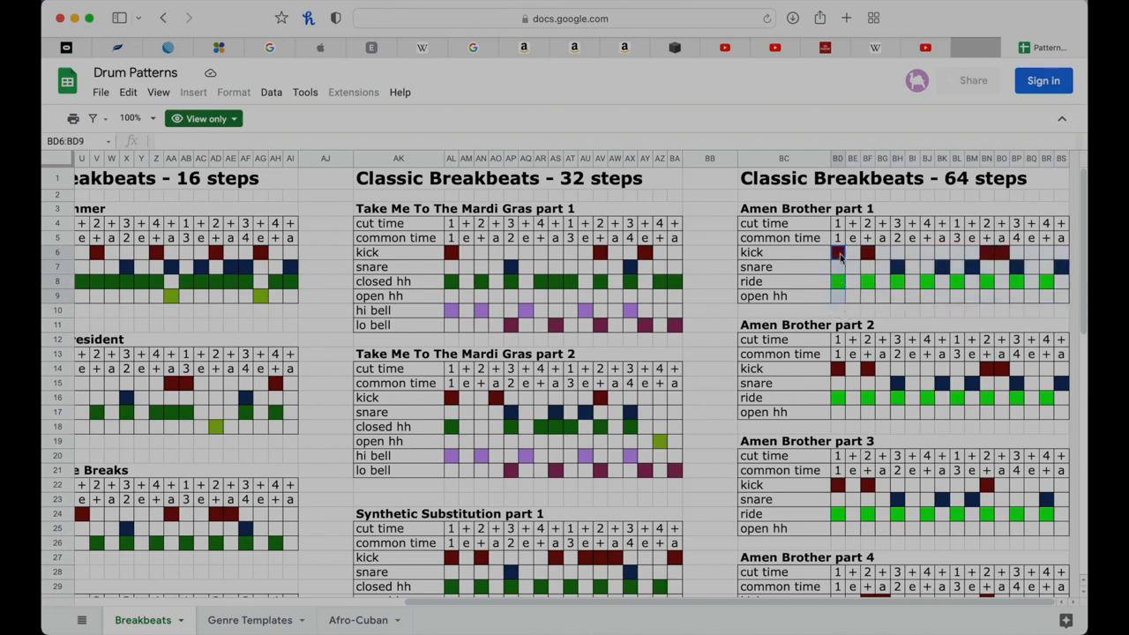
pyautogui.moveTo(838, 254); pyautogui.dragTo(1061, 303)
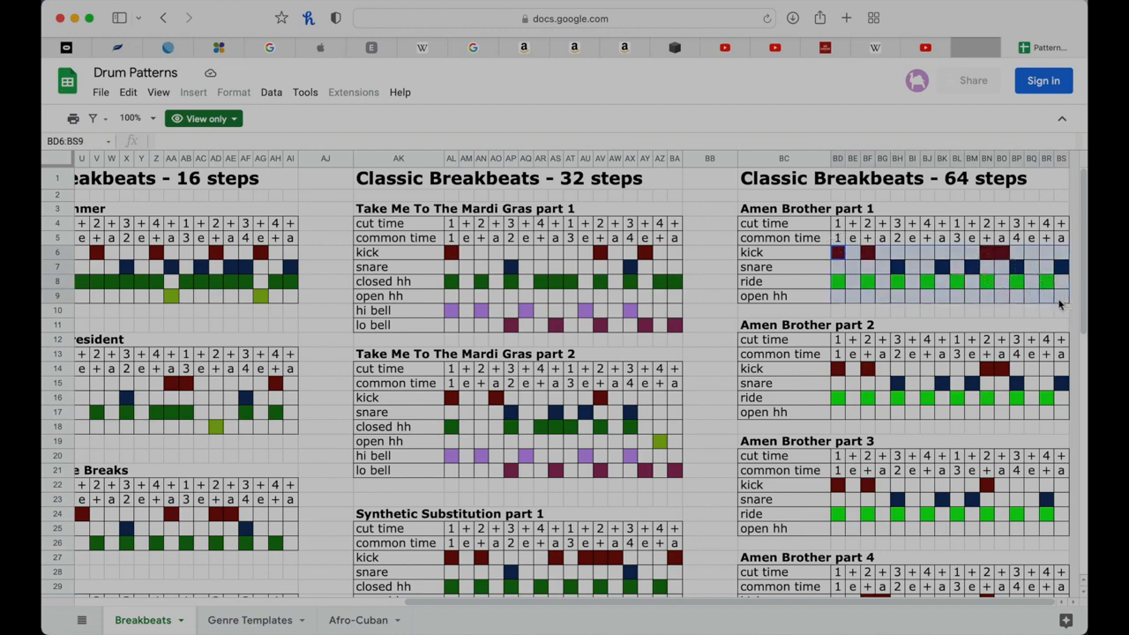
pyautogui.click(839, 257)
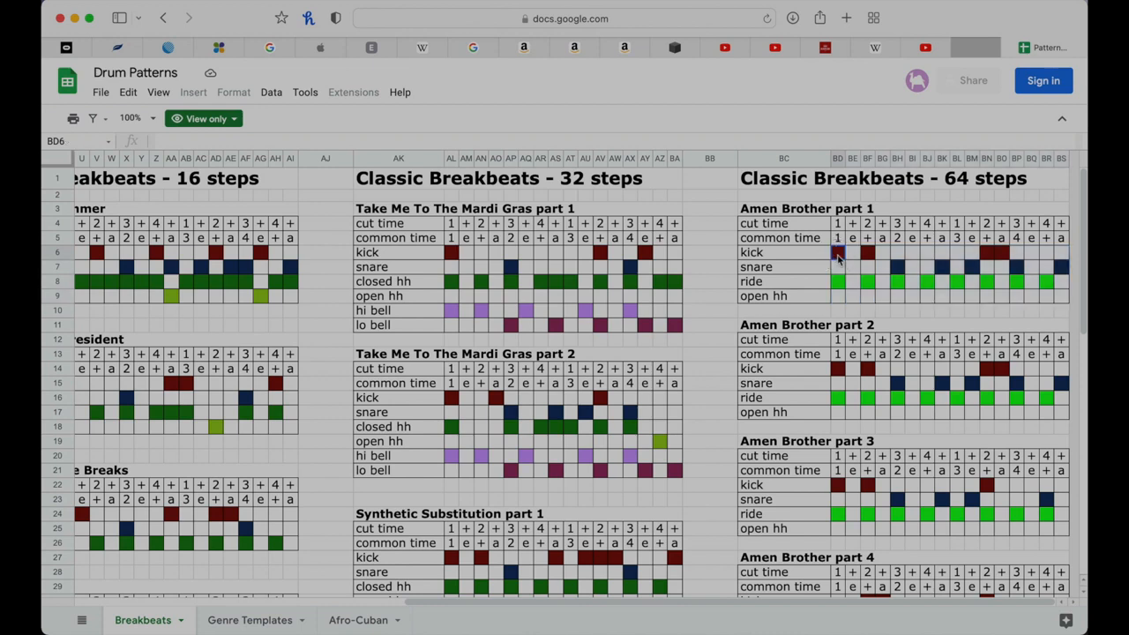
# Switch to Logic Pro, create a new project with one Software Instrument track and close the Musical Typing window
pyautogui.click(607, 609)
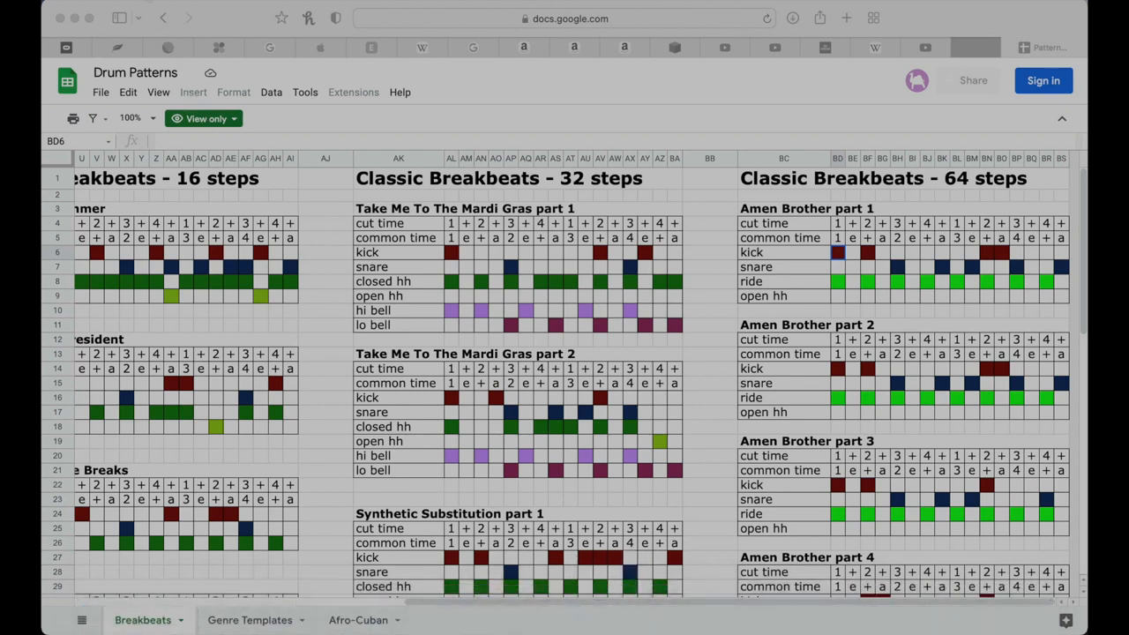
pyautogui.click(146, 0)
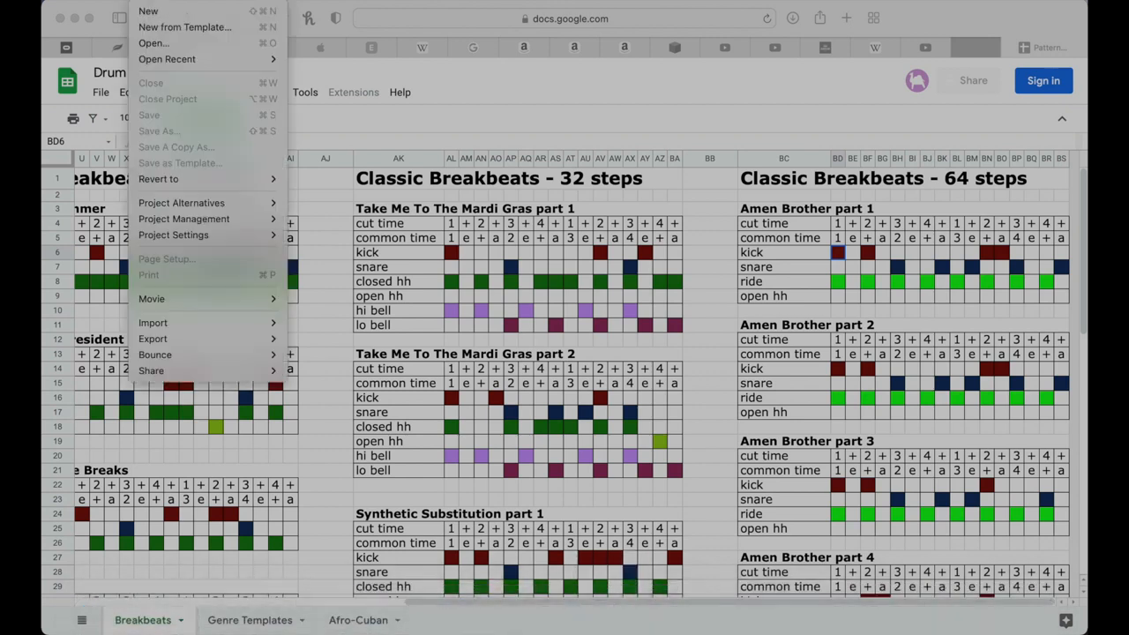
pyautogui.click(172, 11)
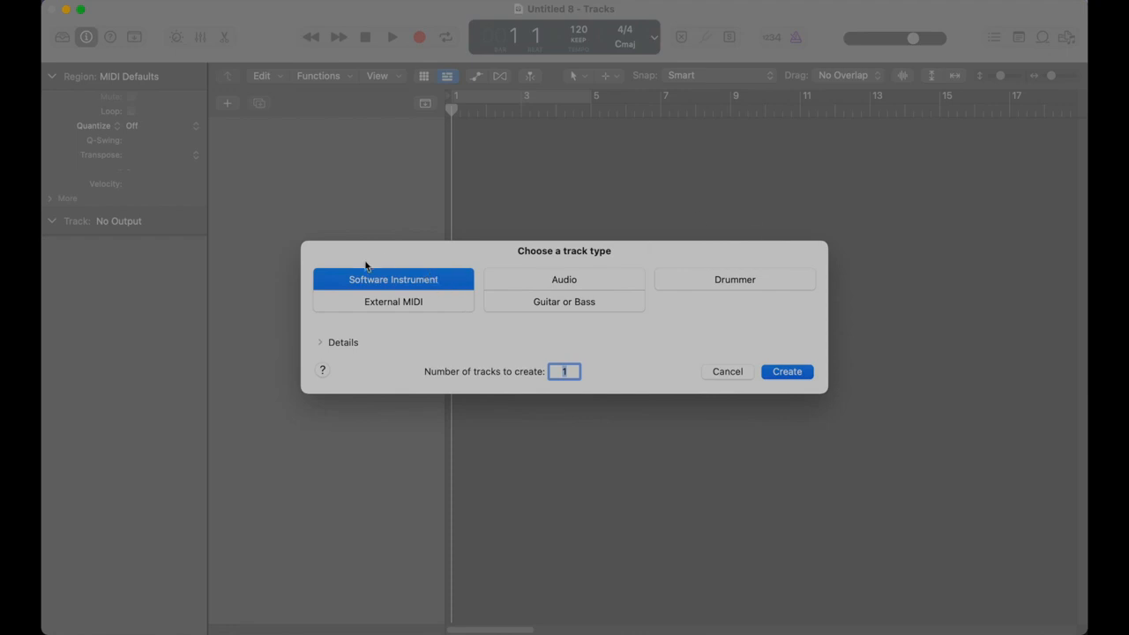
pyautogui.click(788, 372)
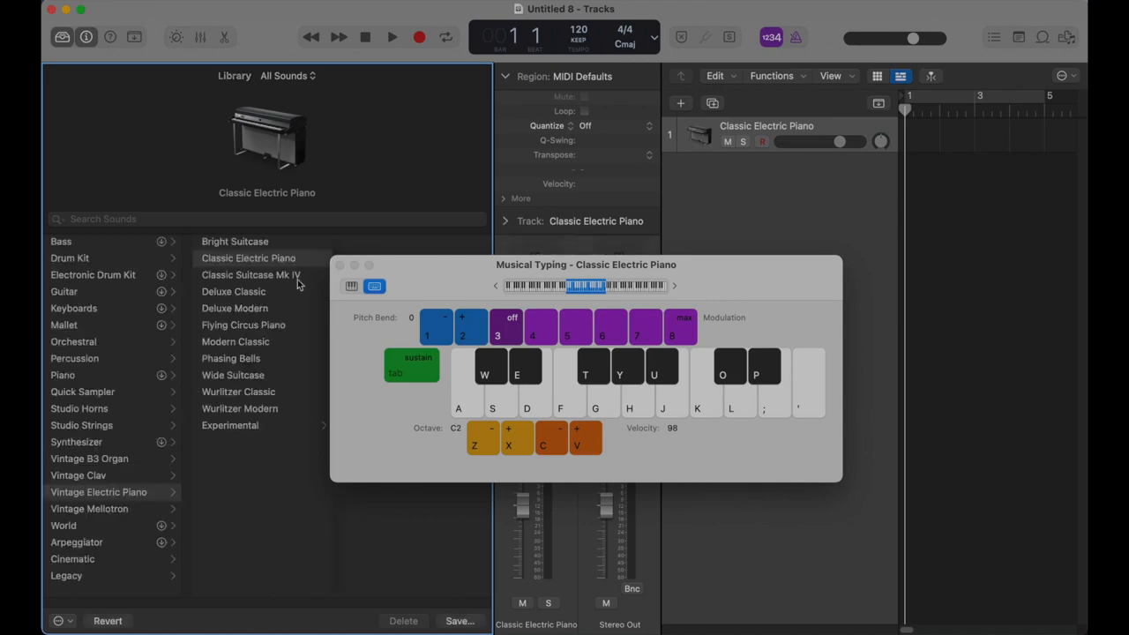
pyautogui.click(340, 264)
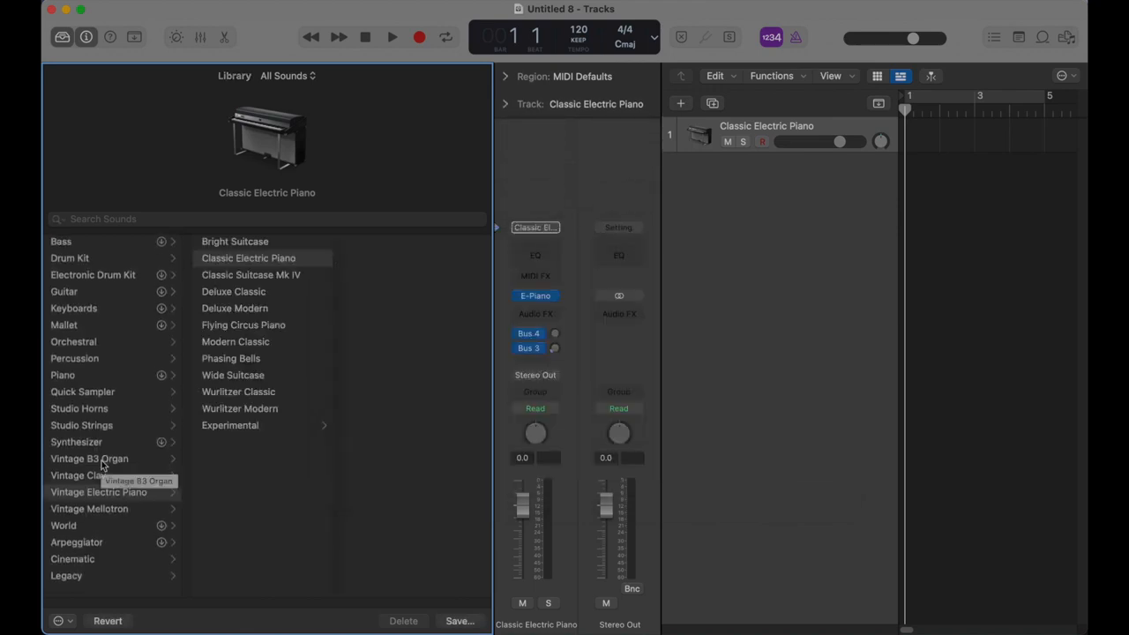
# Load the Dirty Jungle+ kit from the Producer Kits drum kits onto the track
pyautogui.click(111, 261)
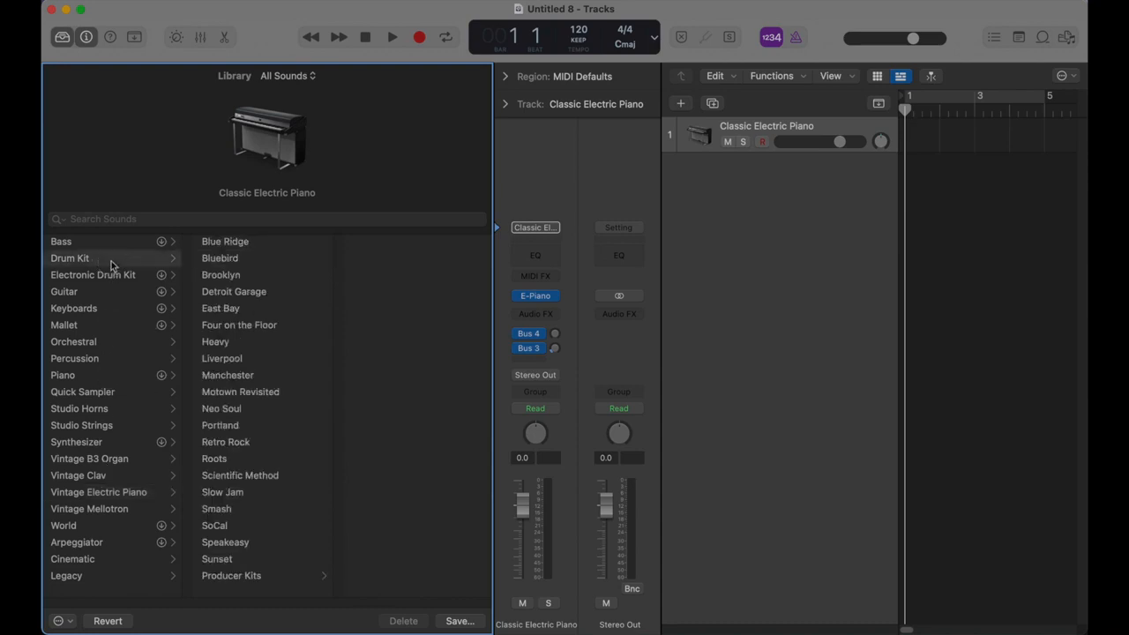
pyautogui.click(282, 578)
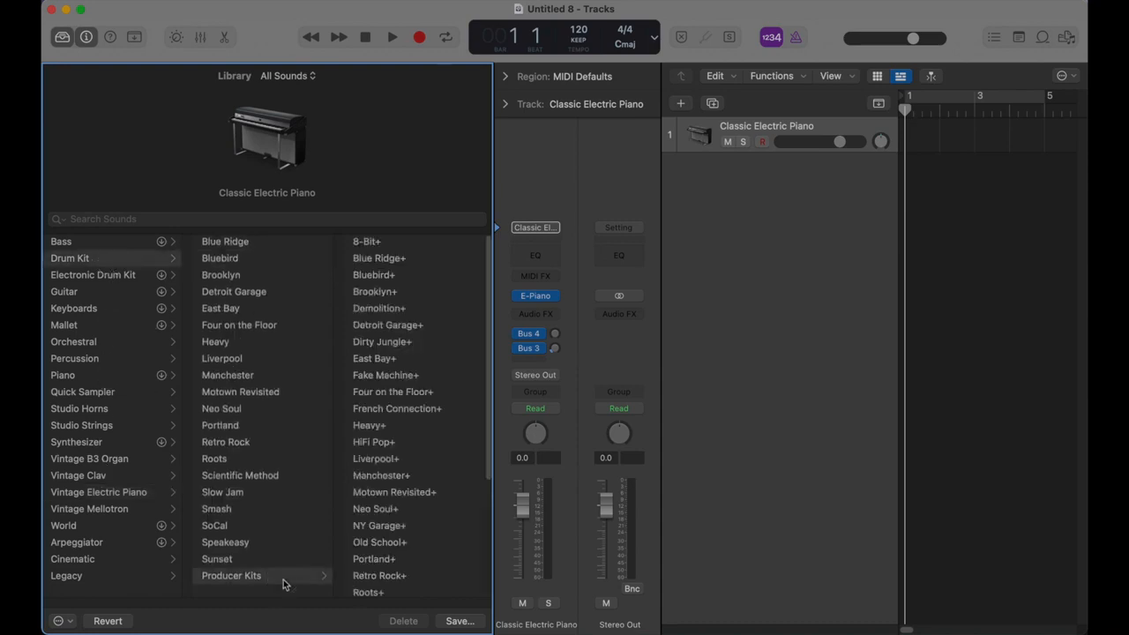
pyautogui.click(424, 346)
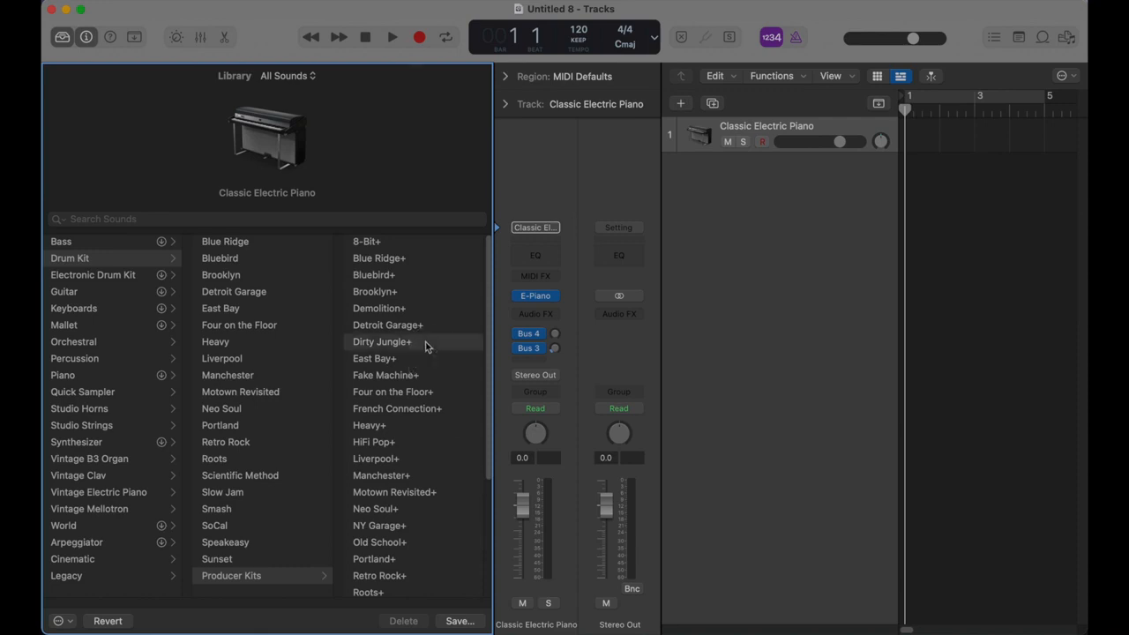
# Hide the sound Library and the Inspector so the Tracks area fills the window
pyautogui.moveTo(492, 211); pyautogui.dragTo(208, 250)
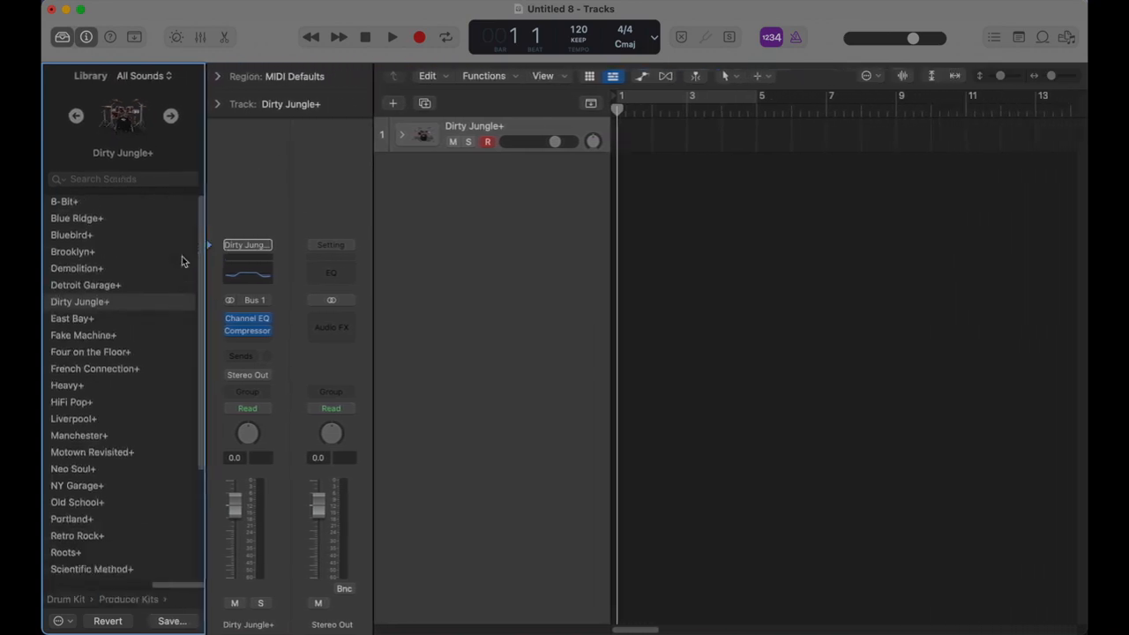
pyautogui.press('y')
pyautogui.click(60, 36)
pyautogui.click(60, 36)
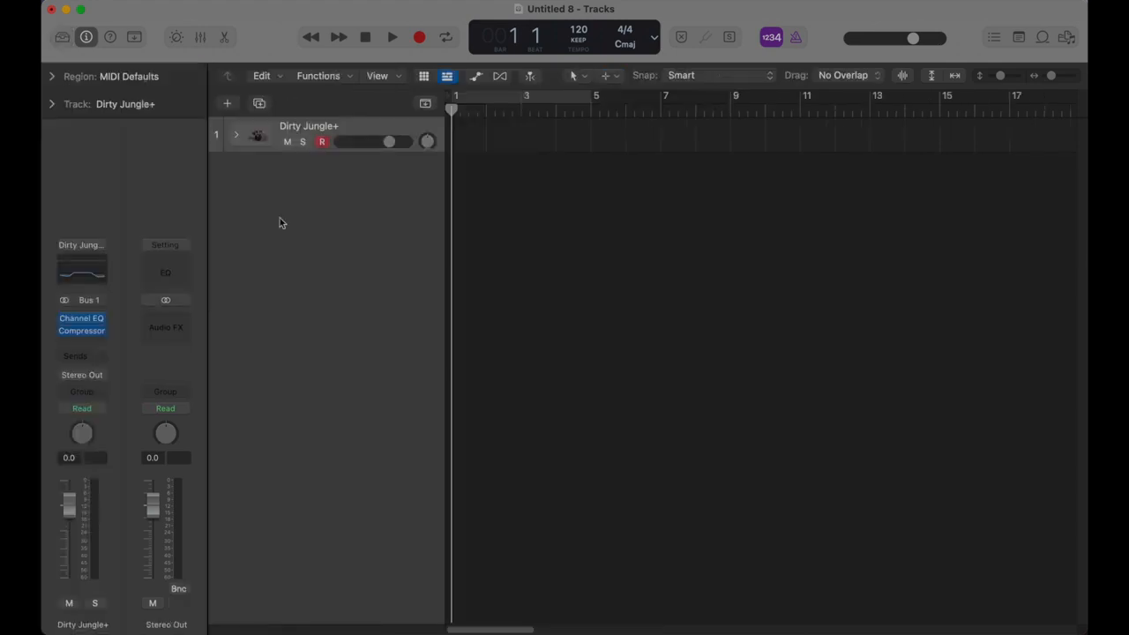
pyautogui.press('i')
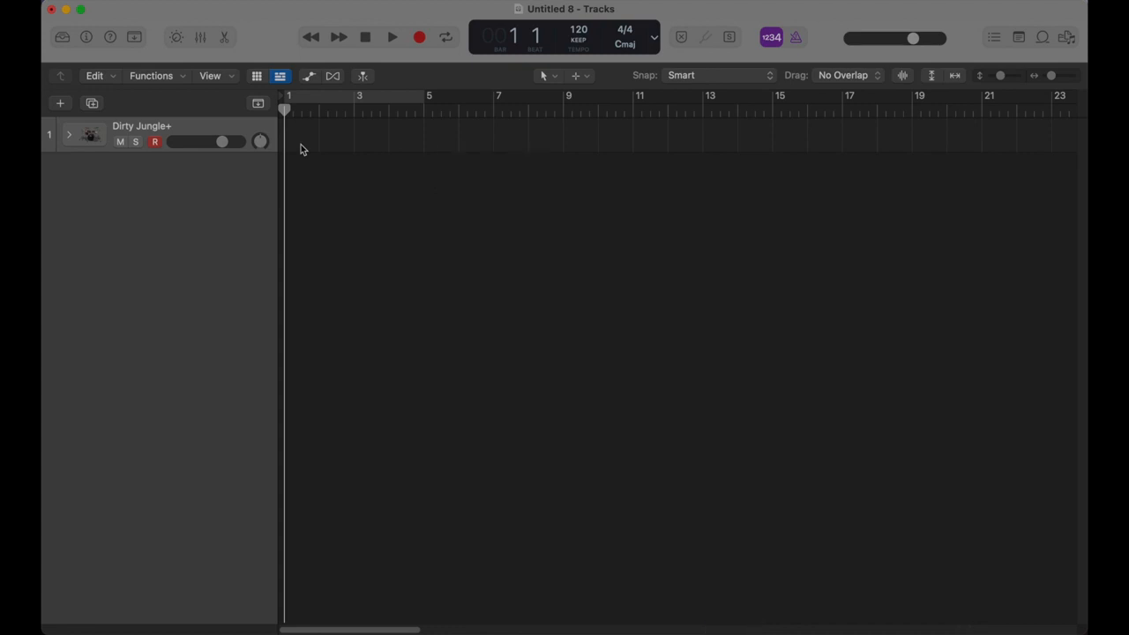
# Create an empty MIDI region at bar 1 on the Dirty Jungle+ track
pyautogui.rightClick(300, 145)
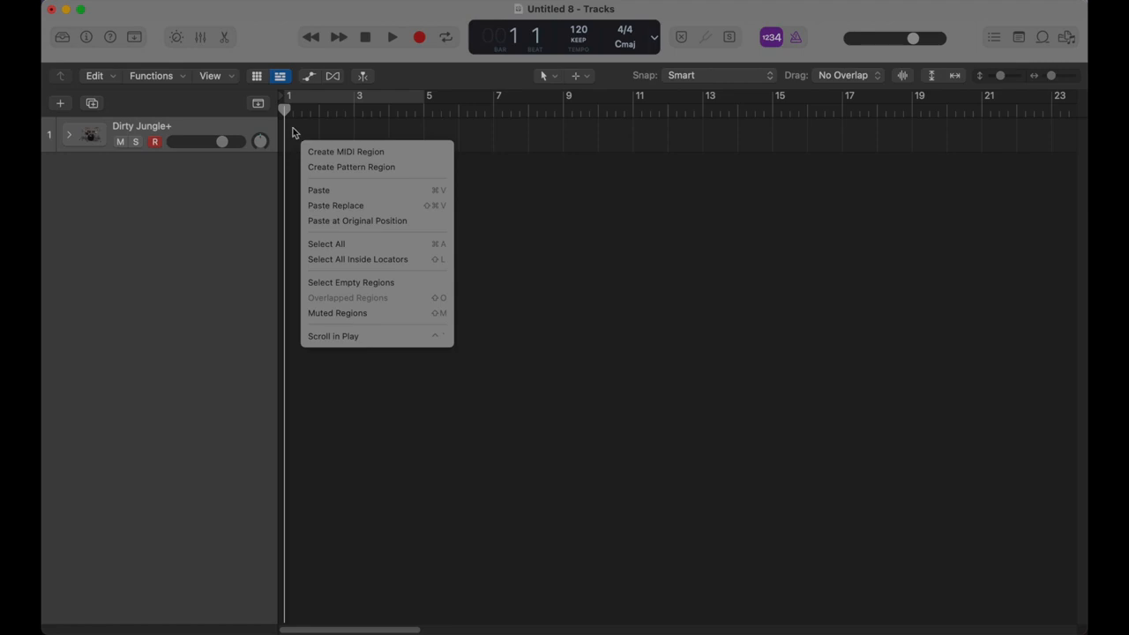
pyautogui.click(295, 132)
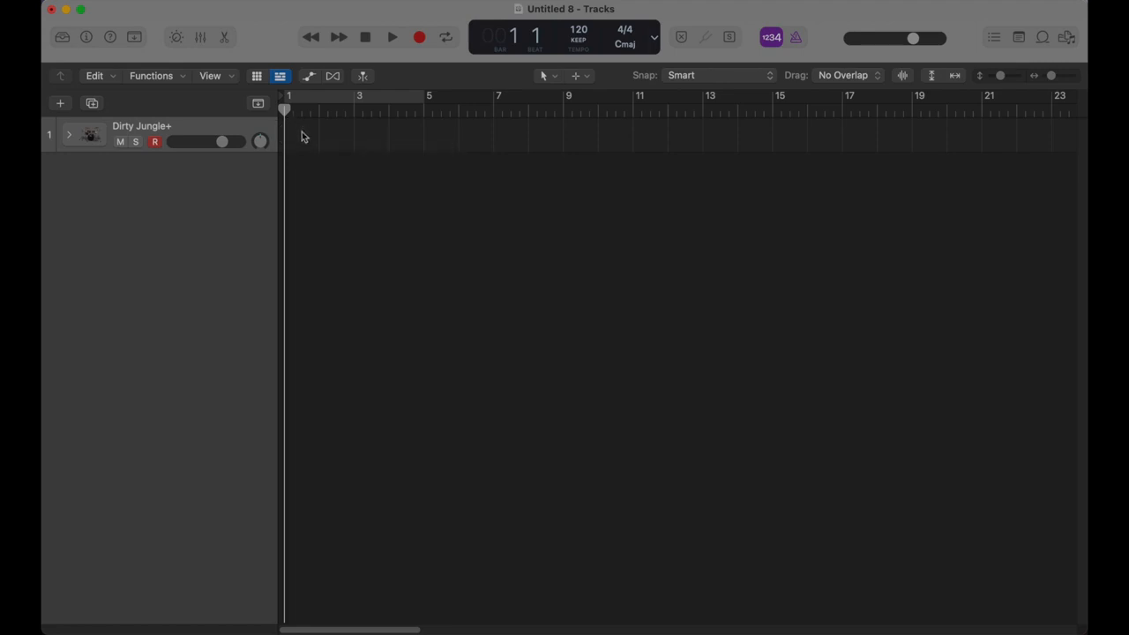
pyautogui.rightClick(302, 141)
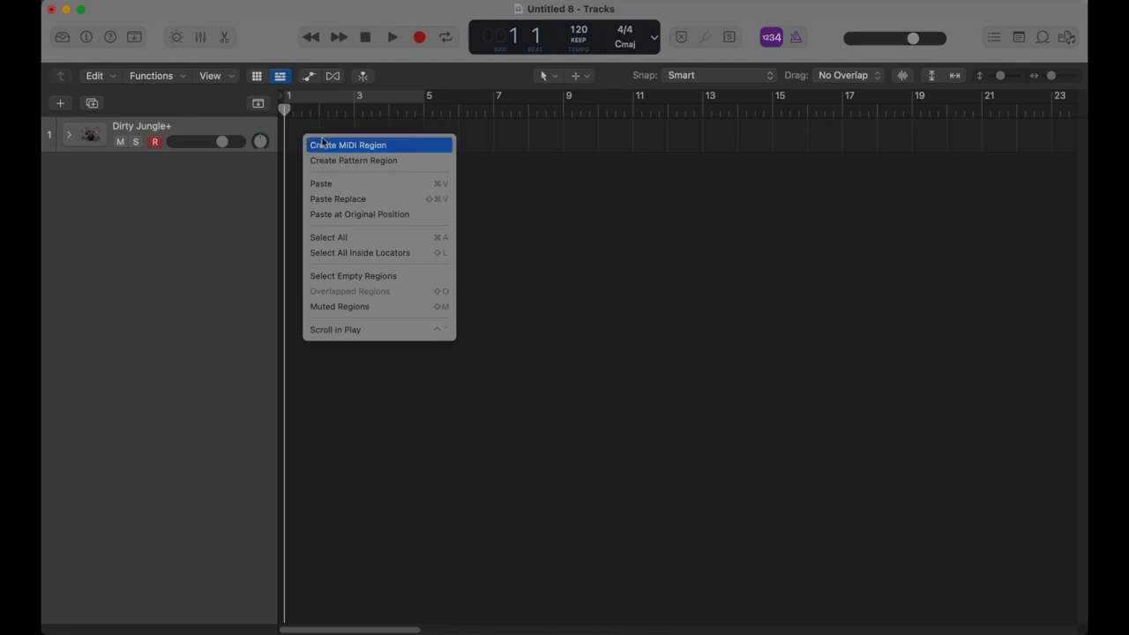
pyautogui.click(401, 146)
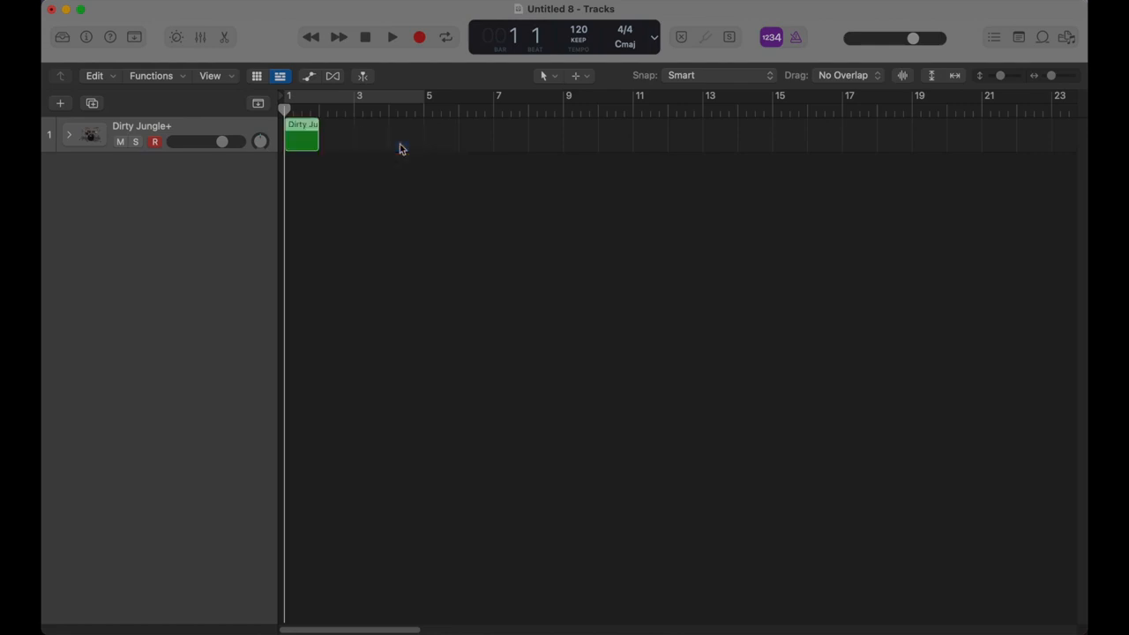
# Open the new MIDI region in the Piano Roll and enlarge the editor to show the drum rows around C1
pyautogui.doubleClick(298, 149)
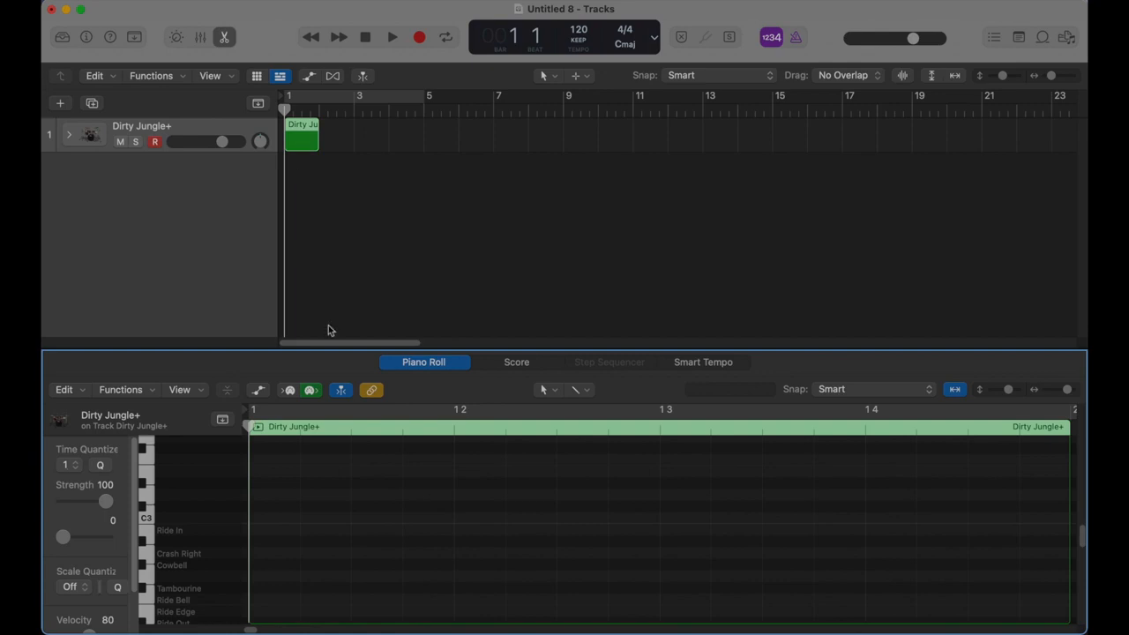
pyautogui.moveTo(330, 347); pyautogui.dragTo(328, 128)
pyautogui.scroll(-4, 207, 432)
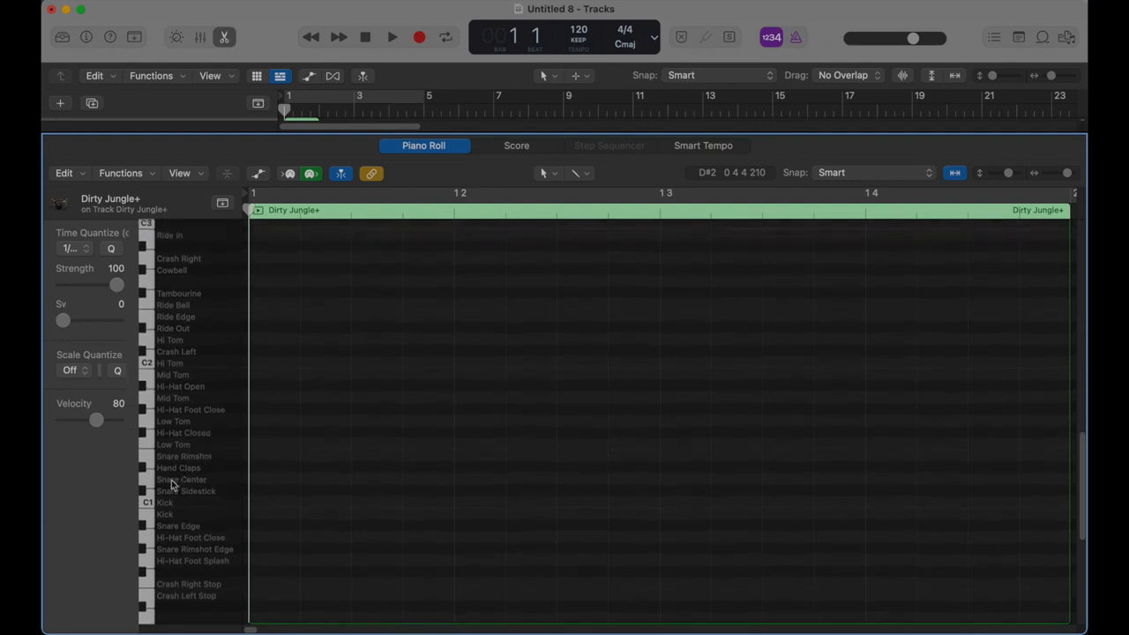
# Audition the kit's drum sounds on the Piano Roll keyboard, from the kick at C1 up to around C2
pyautogui.click(149, 503)
pyautogui.click(150, 466)
pyautogui.moveTo(148, 465); pyautogui.dragTo(155, 368)
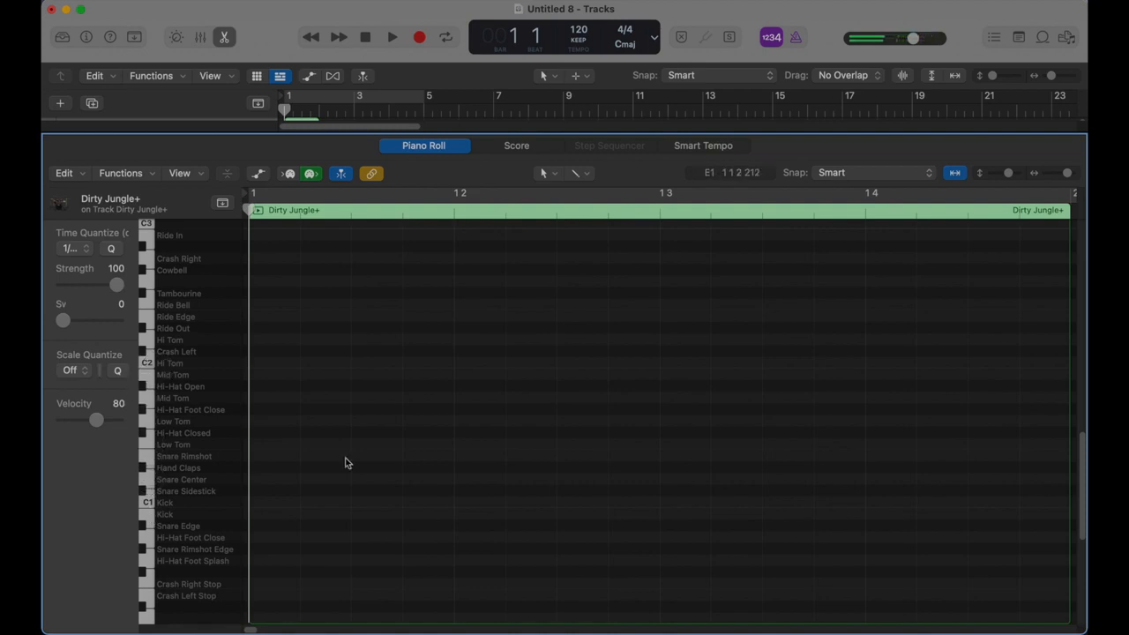
# Narrow the Logic window to reveal the spreadsheet beside it, and highlight Amen Brother part 1 from common time to open hh
pyautogui.moveTo(1087, 438); pyautogui.dragTo(730, 450)
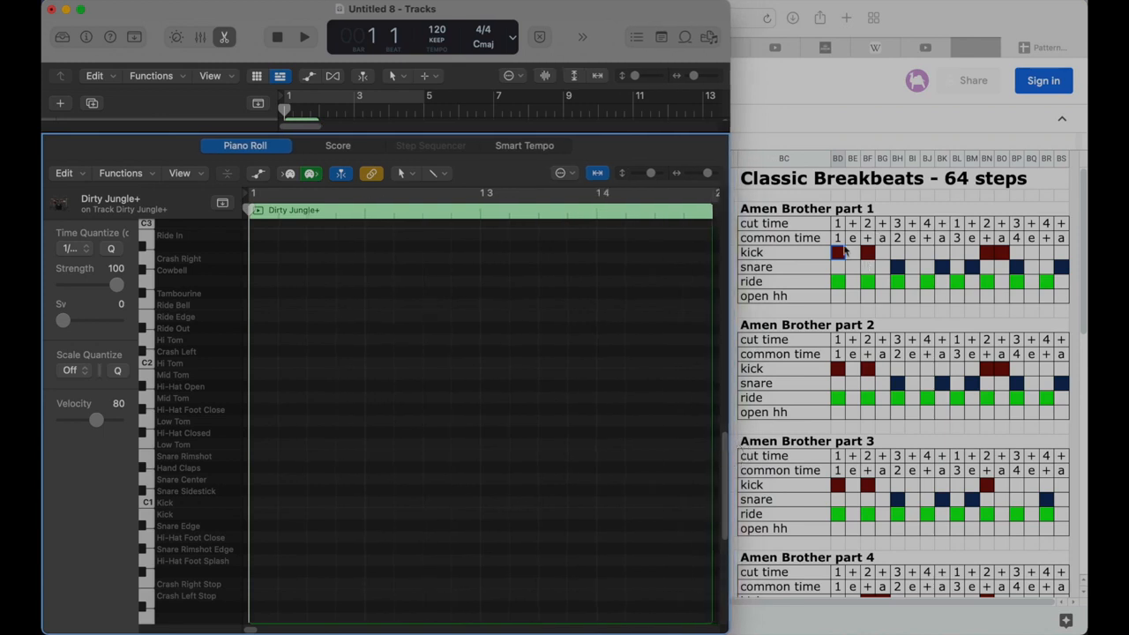
pyautogui.click(844, 252)
pyautogui.moveTo(841, 240); pyautogui.dragTo(1063, 297)
pyautogui.press('super+Tab')
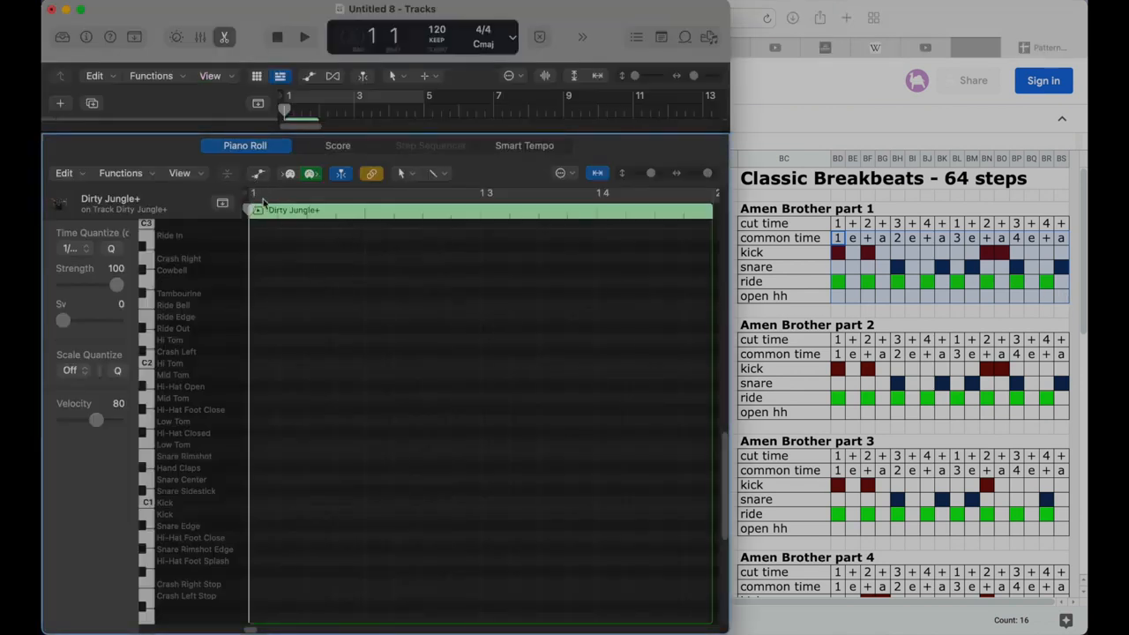
pyautogui.hscroll(3, 543, 196)
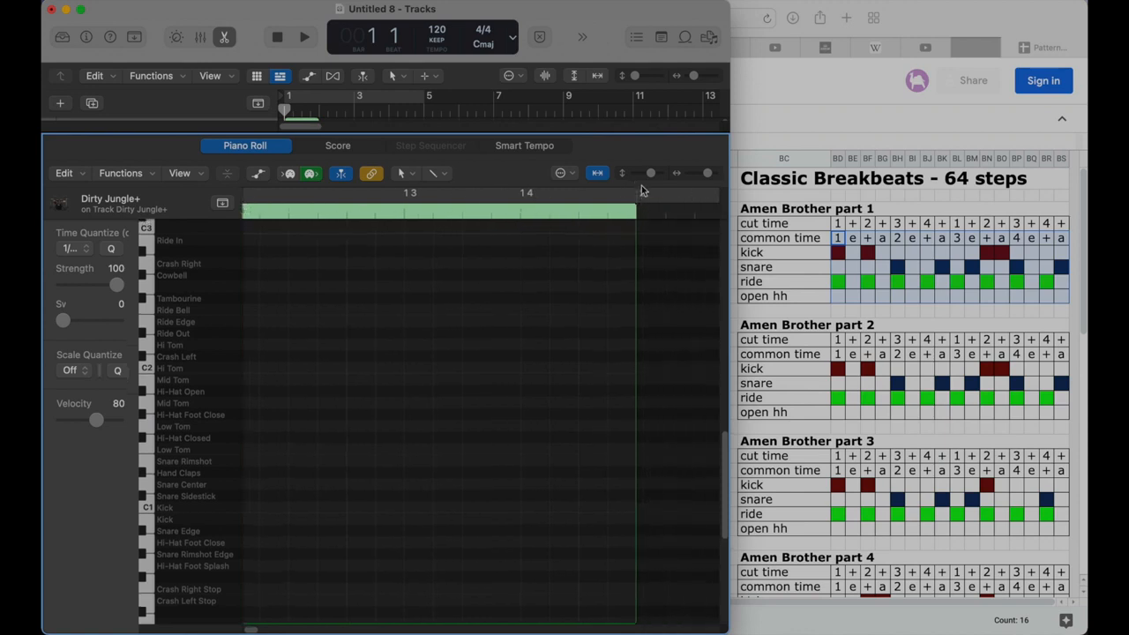
pyautogui.hscroll(-3, 641, 203)
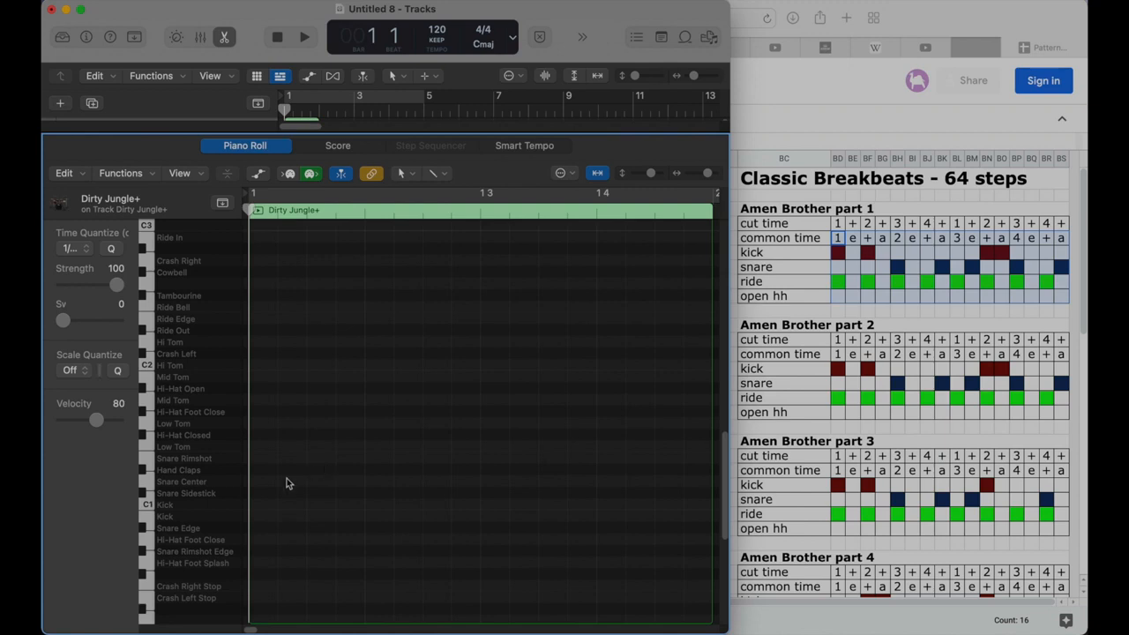
# With the Pencil Tool, draw kick notes at C1 on beat 1, the + of 1, the + of 3 and the a of 3
pyautogui.click(411, 174)
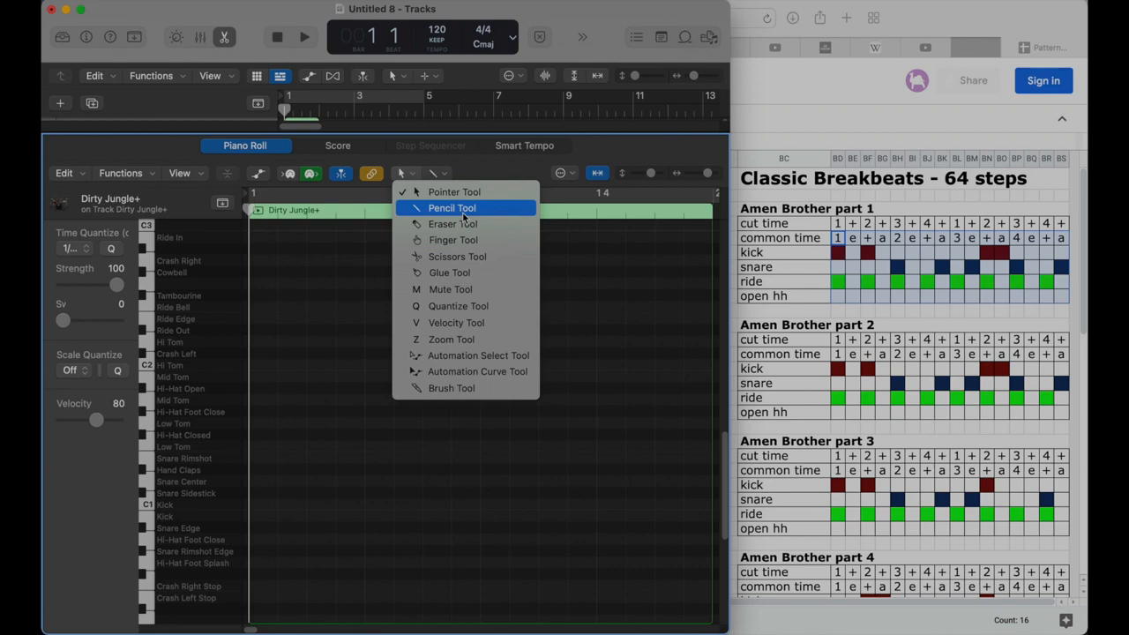
pyautogui.click(507, 210)
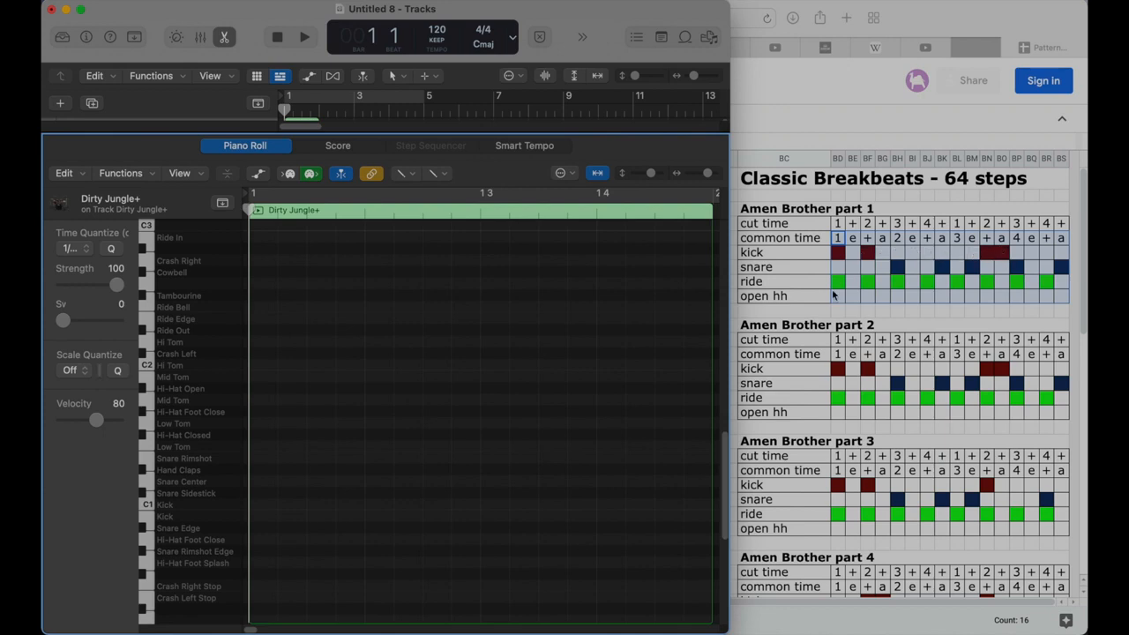
pyautogui.click(262, 505)
pyautogui.click(321, 505)
pyautogui.click(554, 504)
pyautogui.click(582, 505)
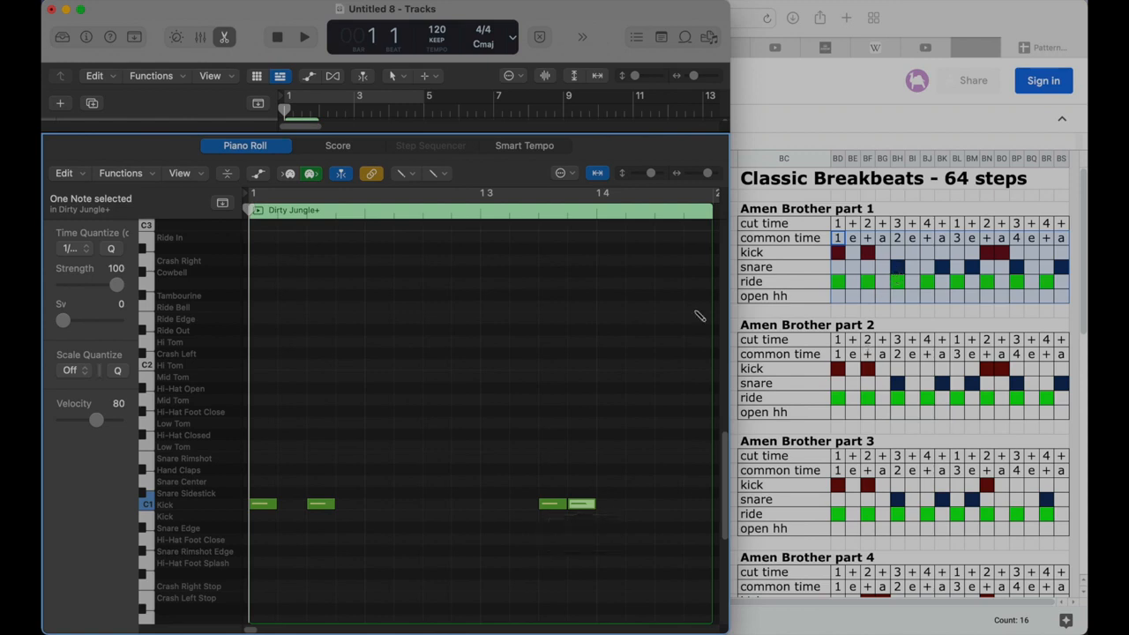
# Draw Snare Rimshot notes on beat 2, the a of 2, the e of 3, beat 4 and the a of 4
pyautogui.click(217, 460)
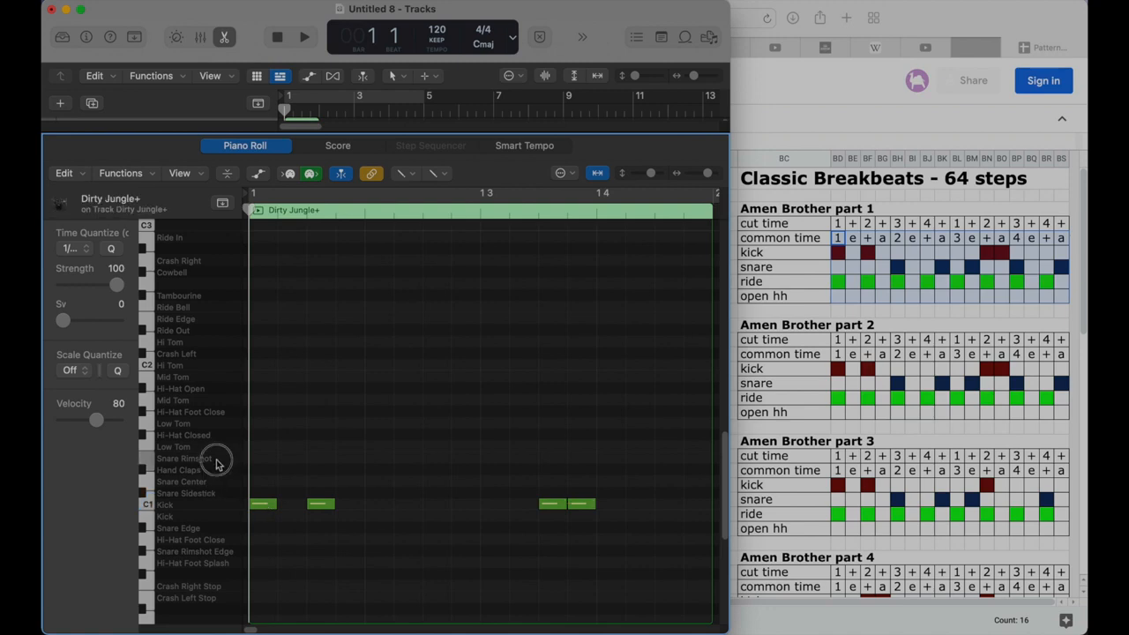
pyautogui.click(382, 459)
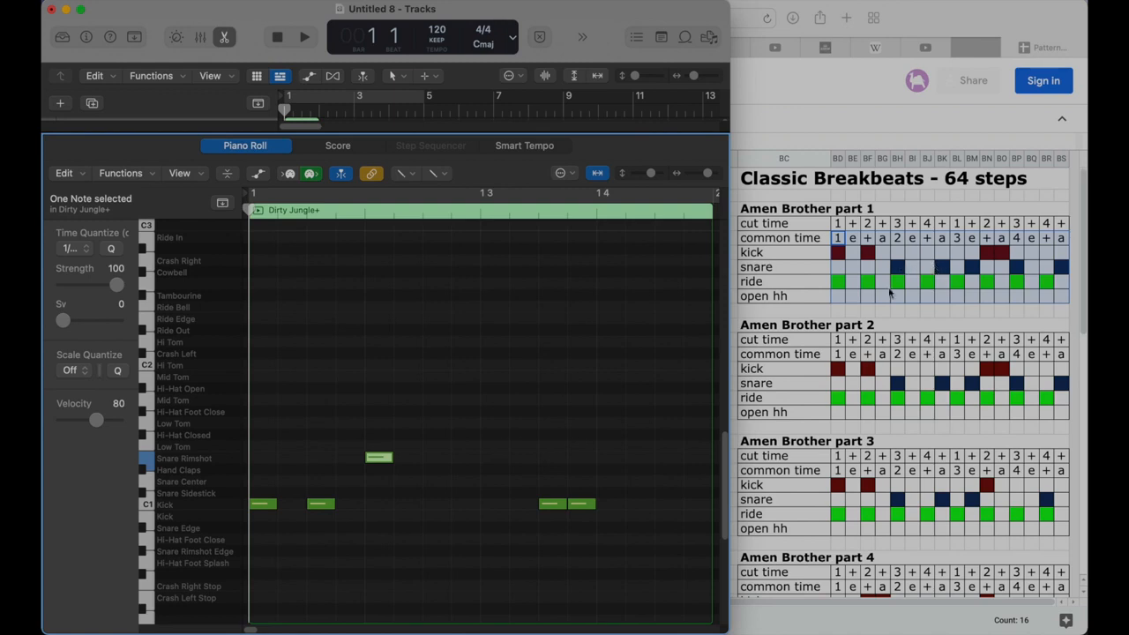
pyautogui.click(467, 458)
pyautogui.click(526, 459)
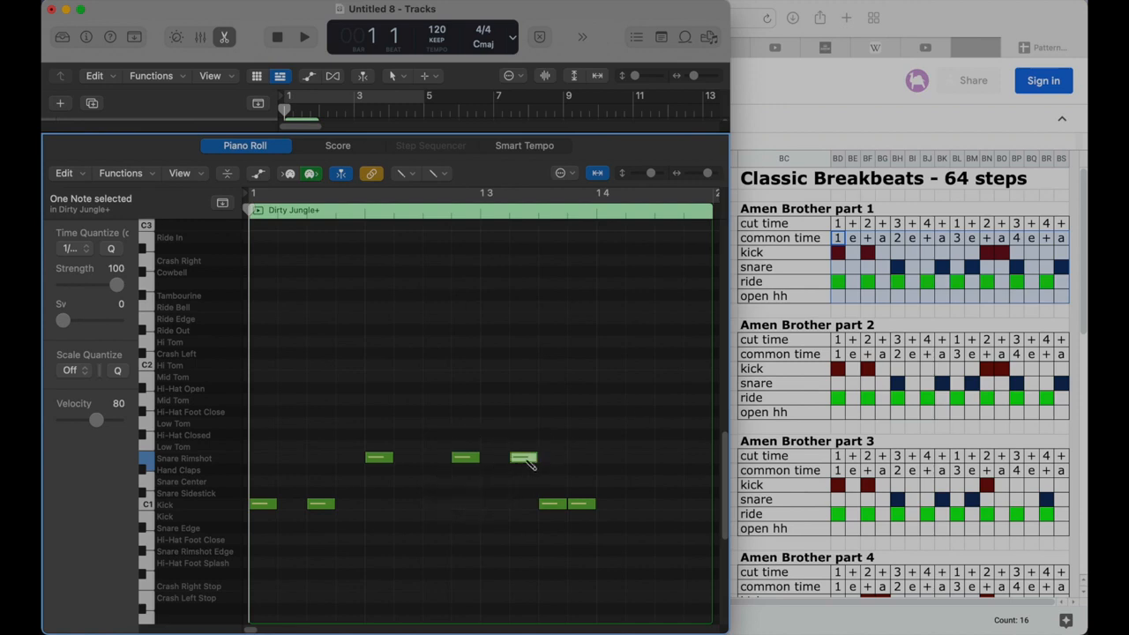
pyautogui.click(617, 459)
pyautogui.click(697, 459)
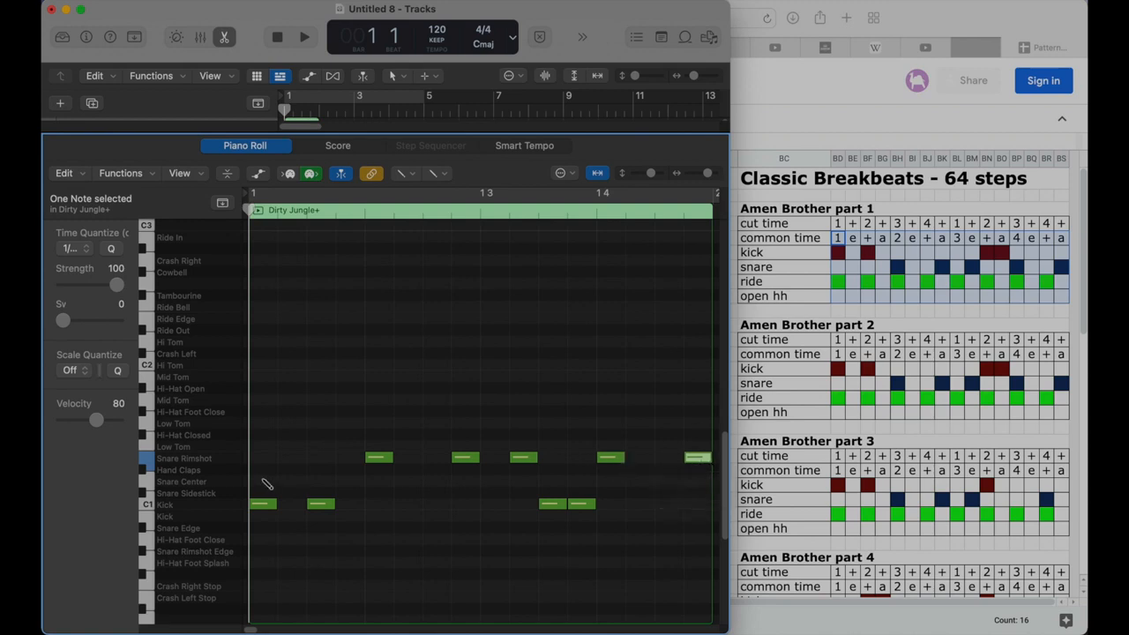
# Fill the spreadsheet's ride pattern with Hi-Hat Closed notes on all eight eighth-note positions of bar 1
pyautogui.click(214, 439)
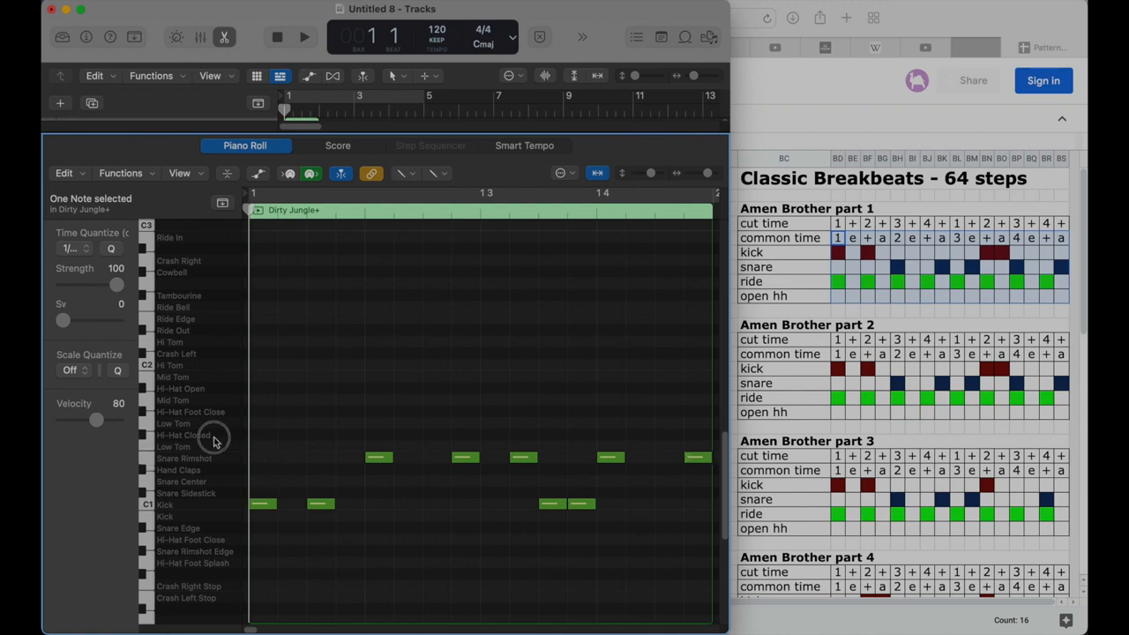
pyautogui.click(263, 435)
pyautogui.click(314, 435)
pyautogui.click(377, 435)
pyautogui.click(434, 436)
pyautogui.click(497, 436)
pyautogui.click(552, 435)
pyautogui.click(611, 435)
pyautogui.click(669, 435)
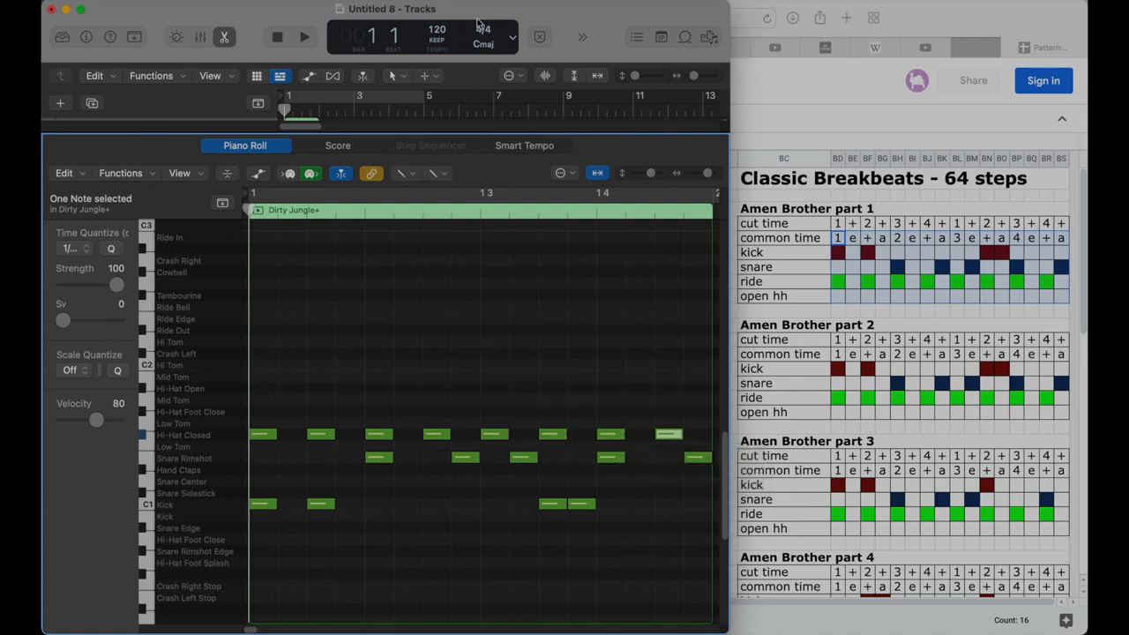
# Play back the pattern, set the cycle range to bar 1 and listen to it looping
pyautogui.press('space')
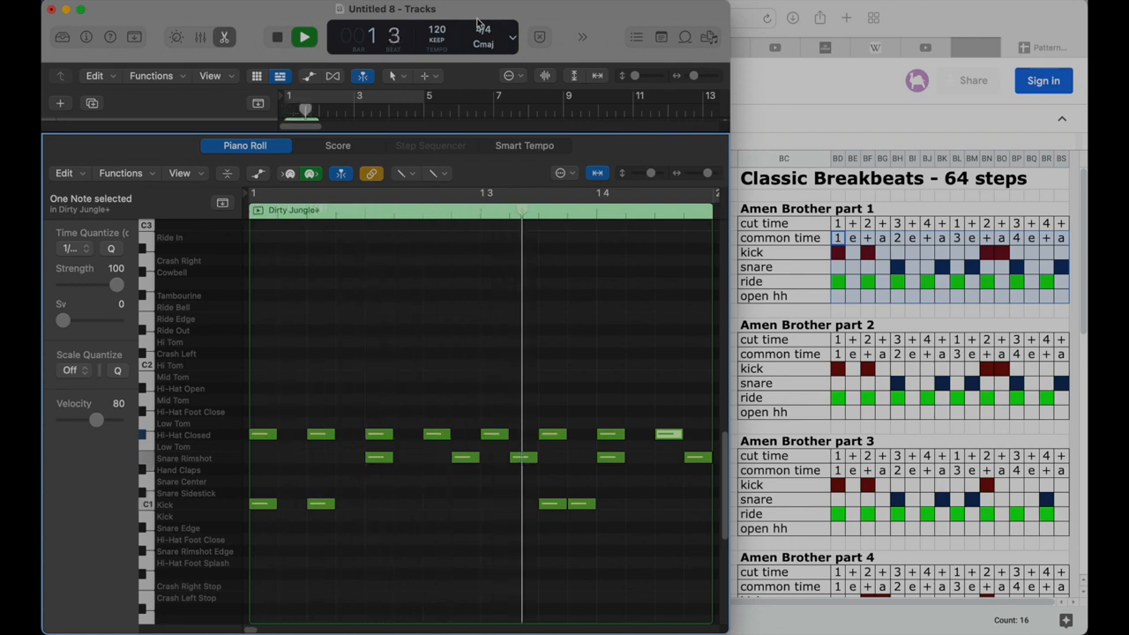
pyautogui.press('space')
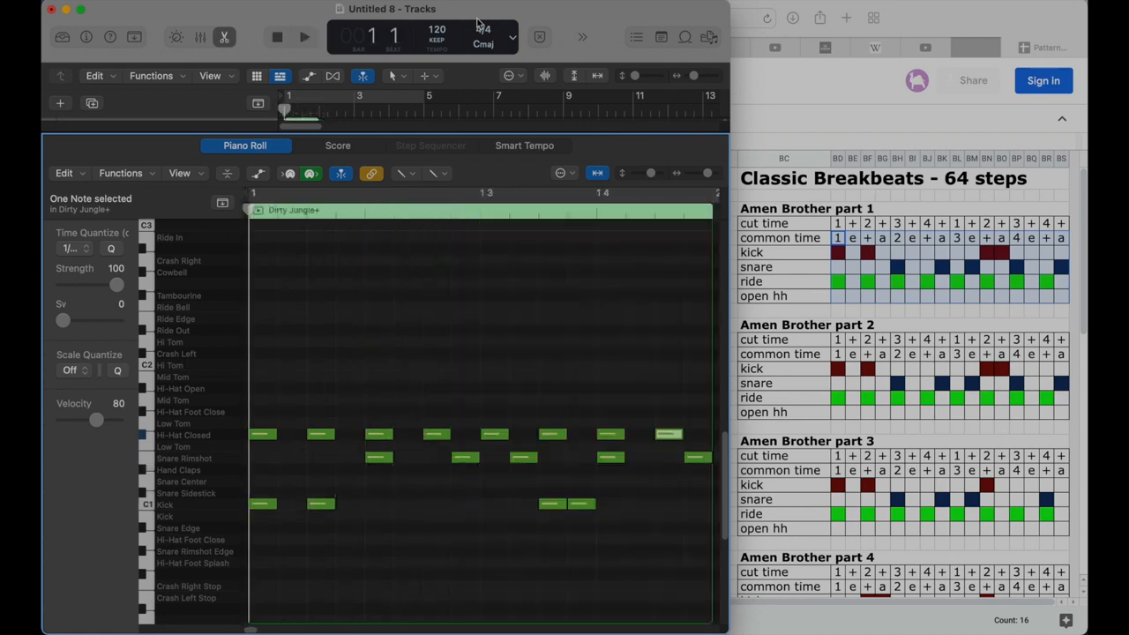
pyautogui.press('c')
pyautogui.moveTo(423, 94); pyautogui.dragTo(314, 105)
pyautogui.press('space')
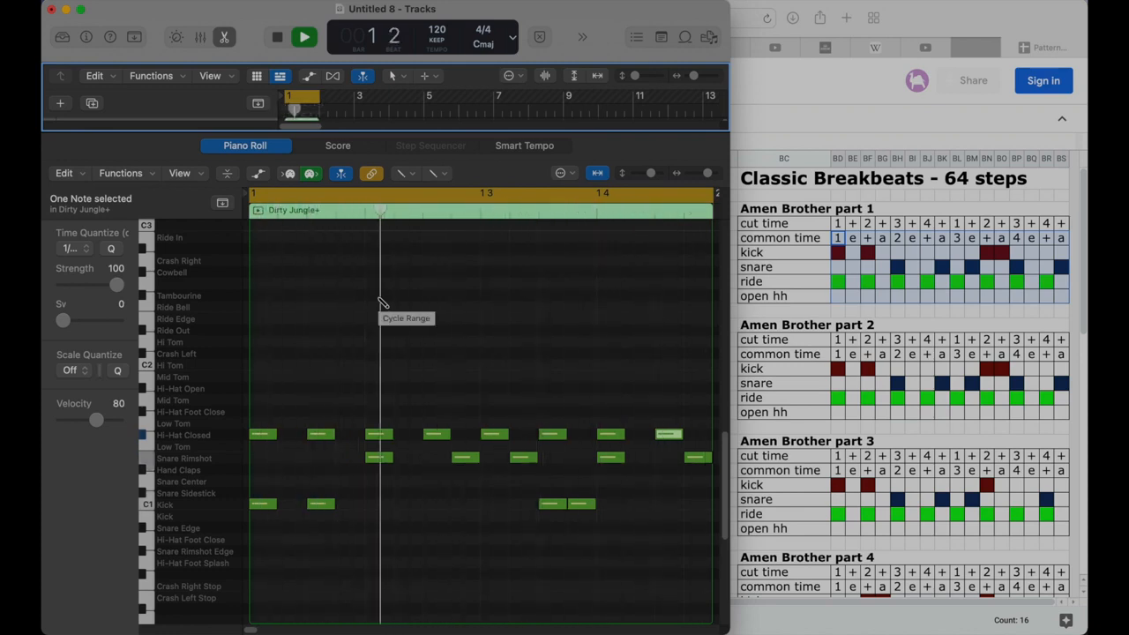
pyautogui.press('space')
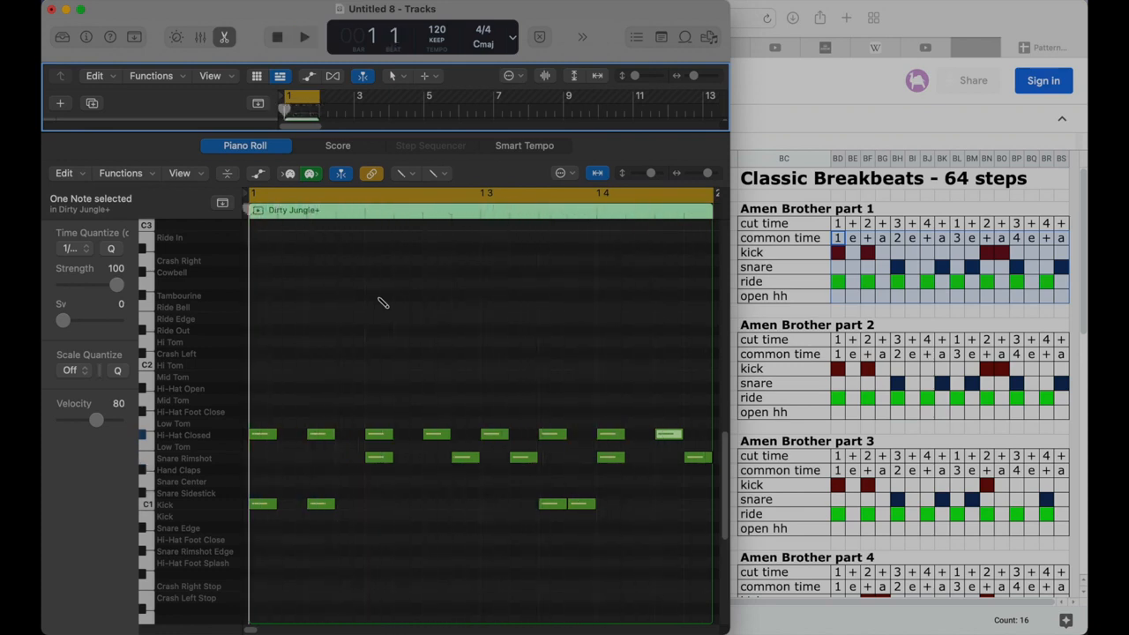
# Enlarge the Tracks area and save the project in the Logic folder as "amen beata example 1"
pyautogui.moveTo(333, 129); pyautogui.dragTo(348, 202)
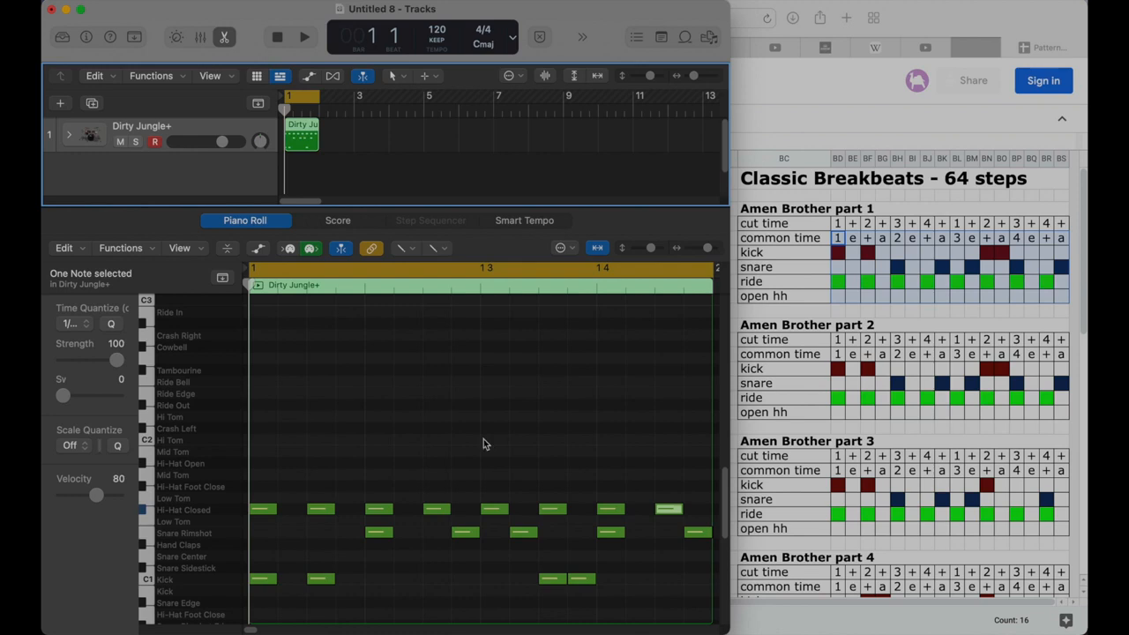
pyautogui.press('super+s')
pyautogui.click(594, 52)
pyautogui.write('amen bea')
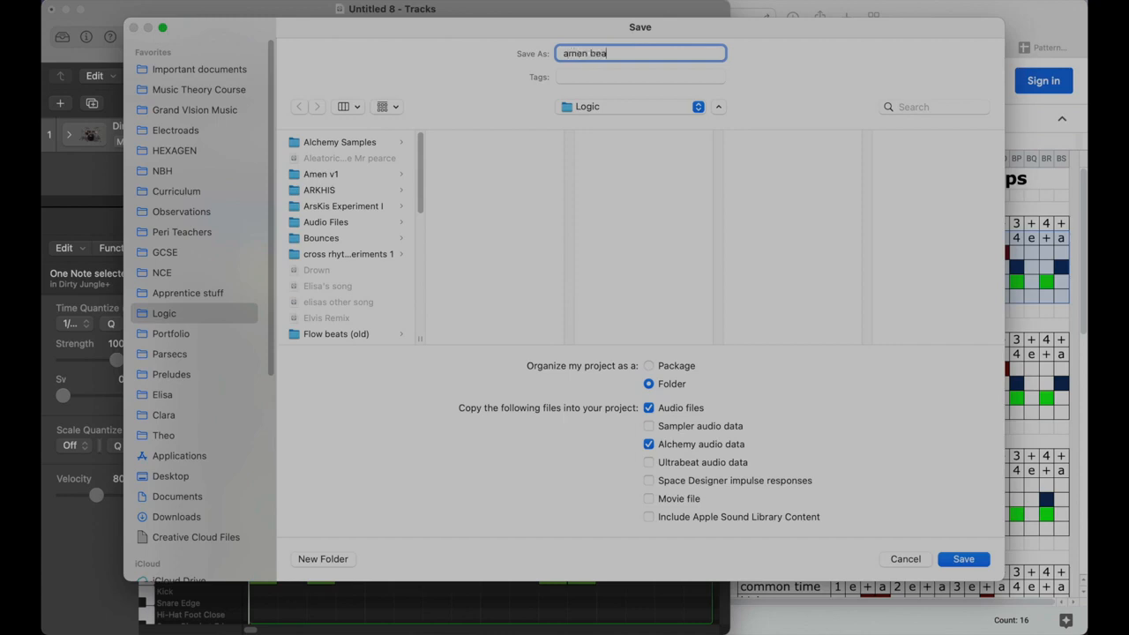
pyautogui.write('ts example 1')
pyautogui.press('Return')
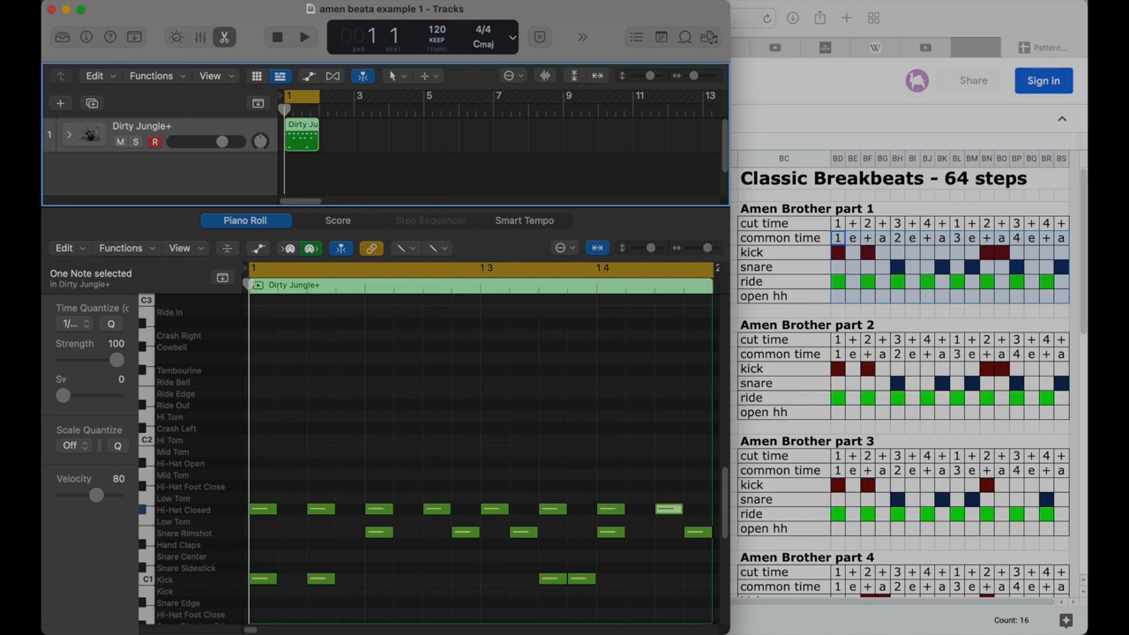
# Turn off cycling and copy the Dirty Jungle+ region from bar 1 to bar 2
pyautogui.click(361, 174)
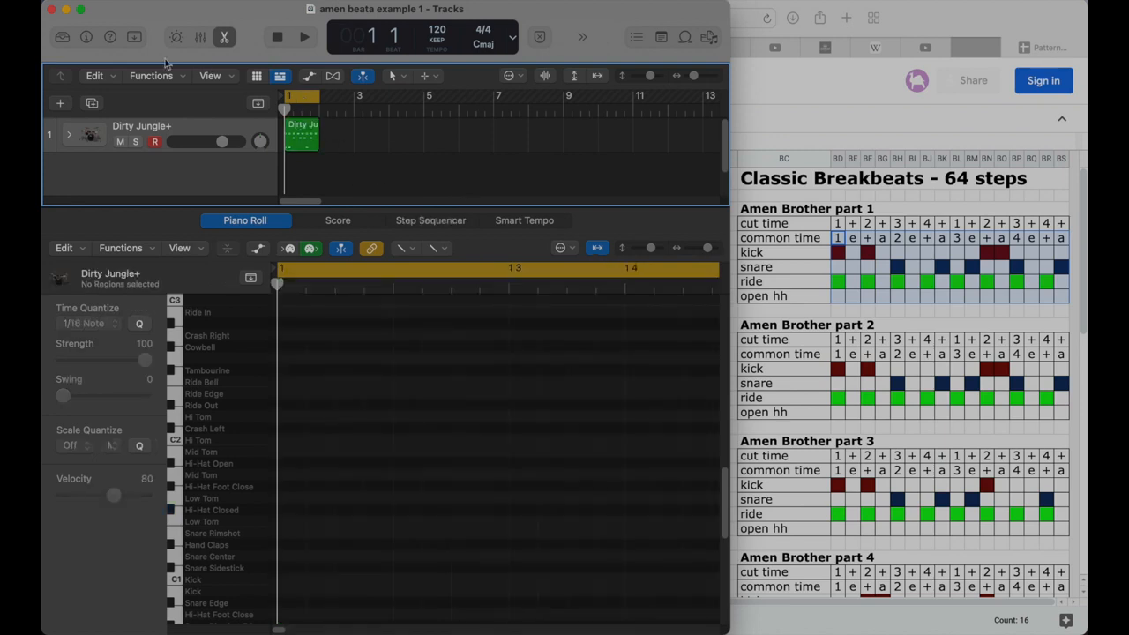
pyautogui.click(310, 137)
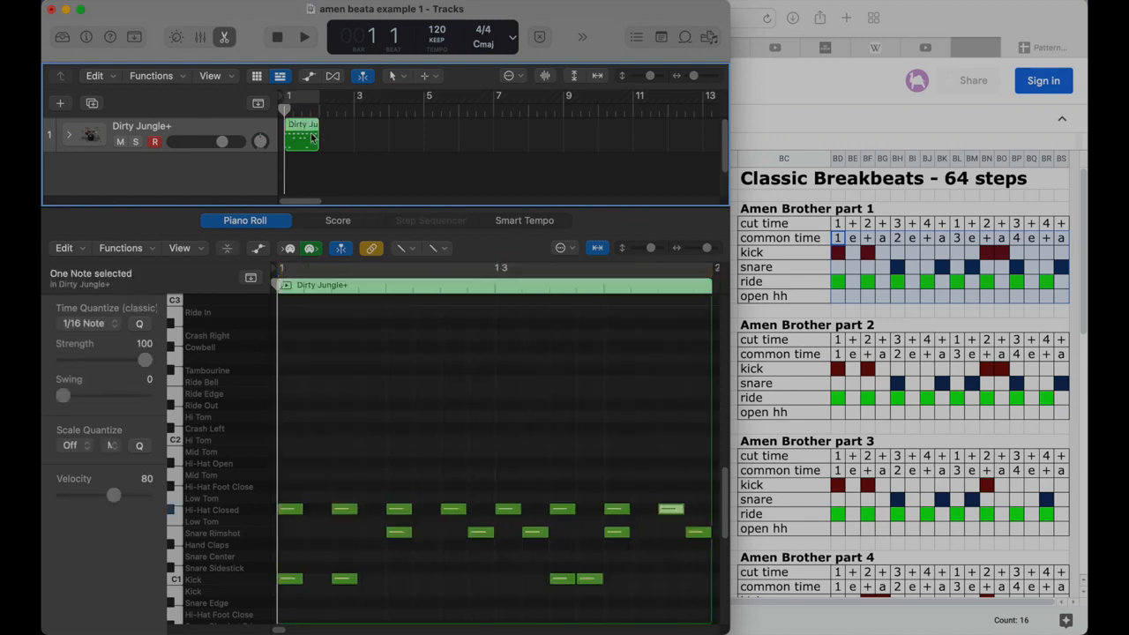
pyautogui.click(333, 135)
pyautogui.click(302, 137)
pyautogui.moveTo(302, 139); pyautogui.dragTo(337, 137)
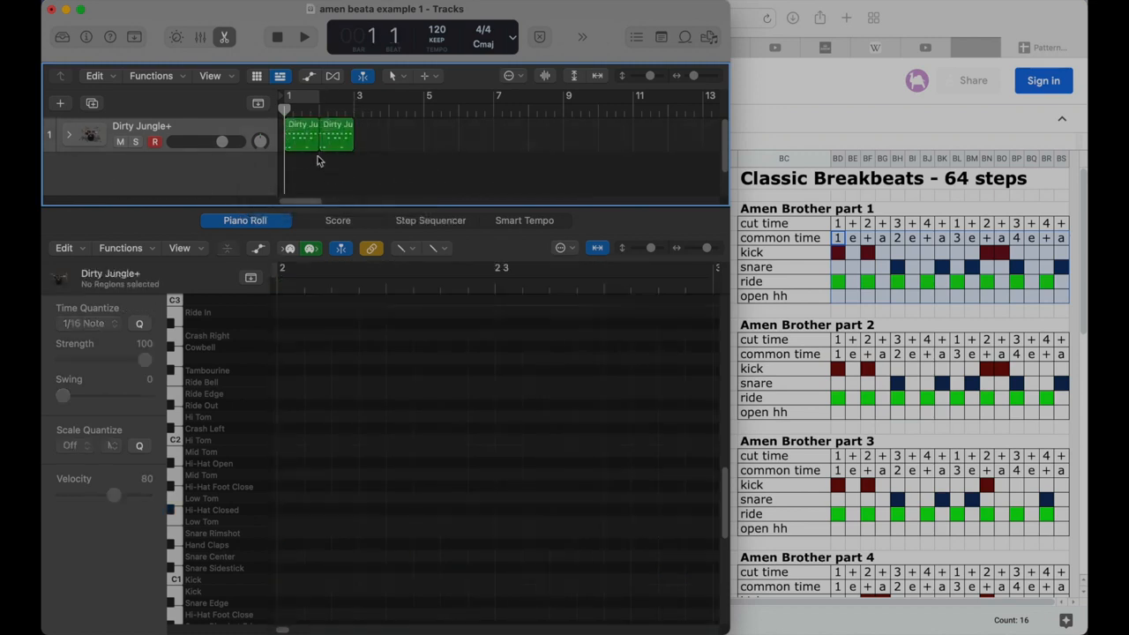
# Rename the region at bar 1 as A1
pyautogui.click(307, 139)
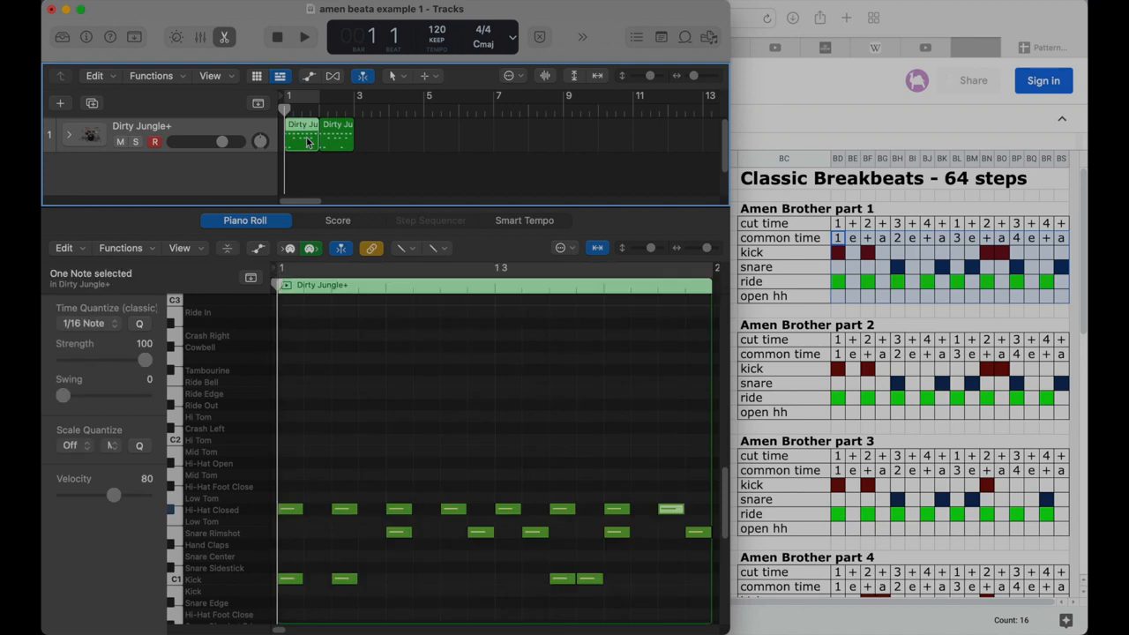
pyautogui.hotkey('shift', 'n')
pyautogui.write('A')
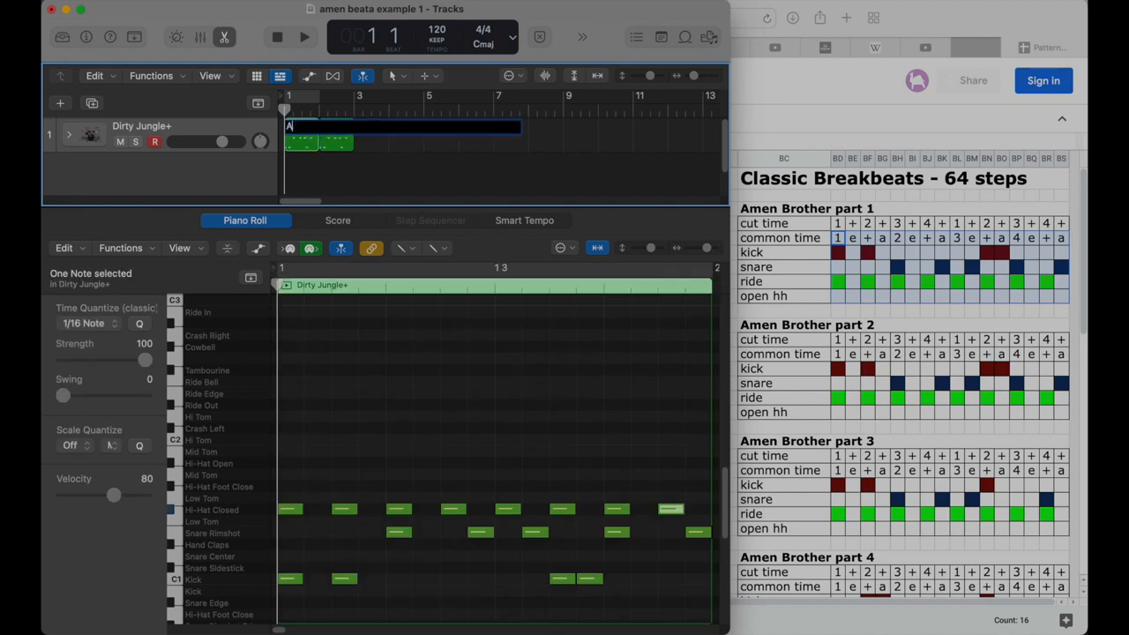
pyautogui.write('1')
pyautogui.press('Return')
# Rename the copied region at bar 2 as A2
pyautogui.click(338, 140)
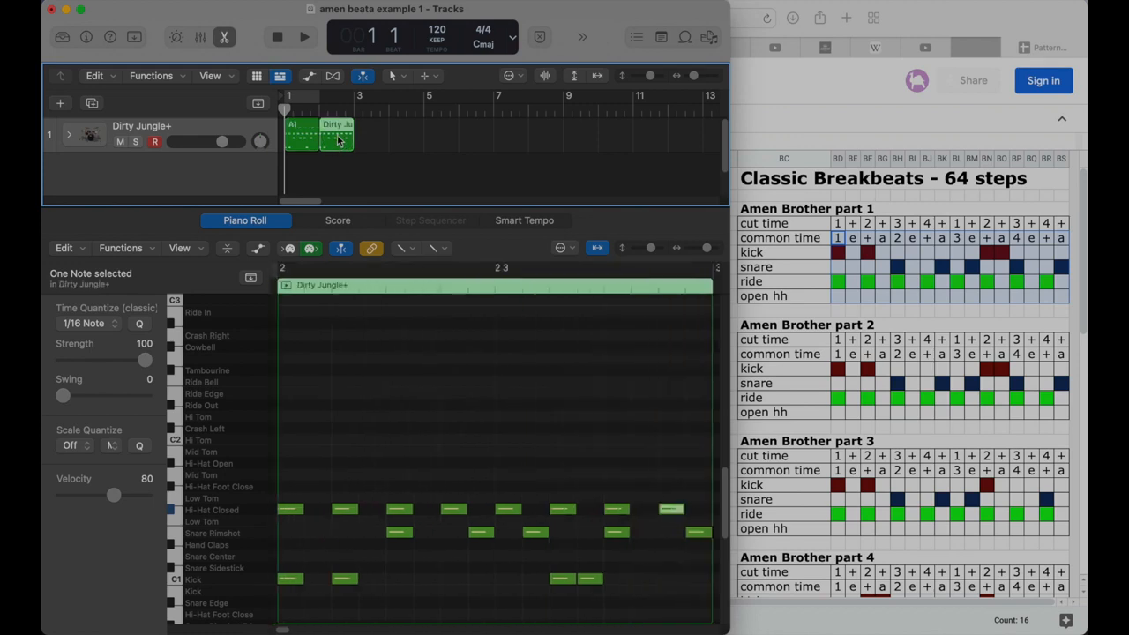
pyautogui.hotkey('shift', 'n')
pyautogui.write('a')
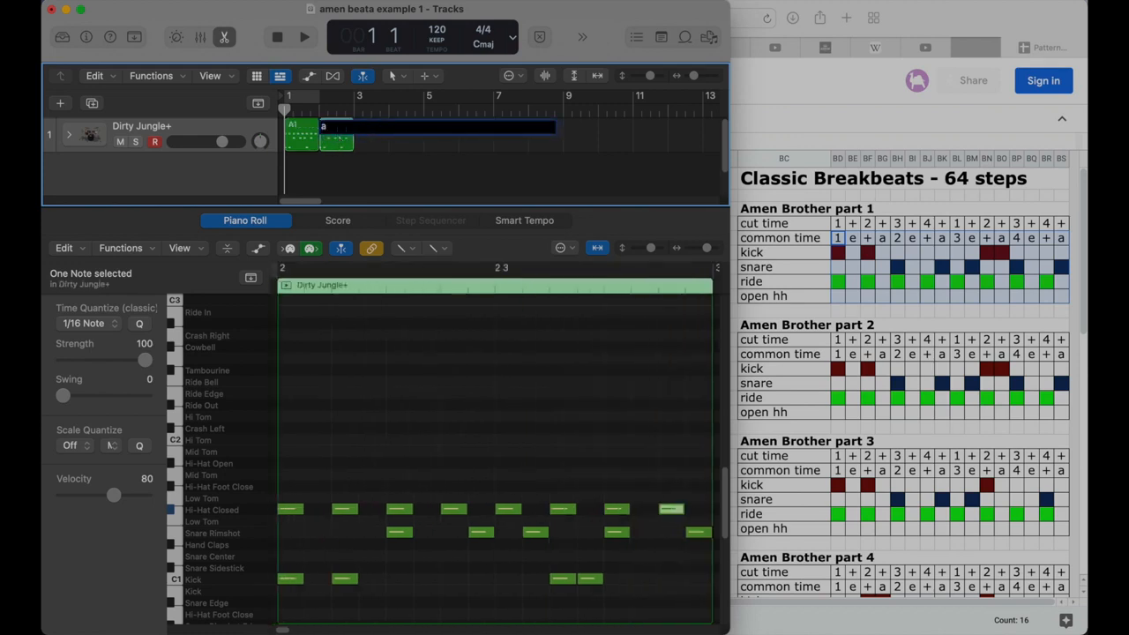
pyautogui.write('2')
pyautogui.press('Return')
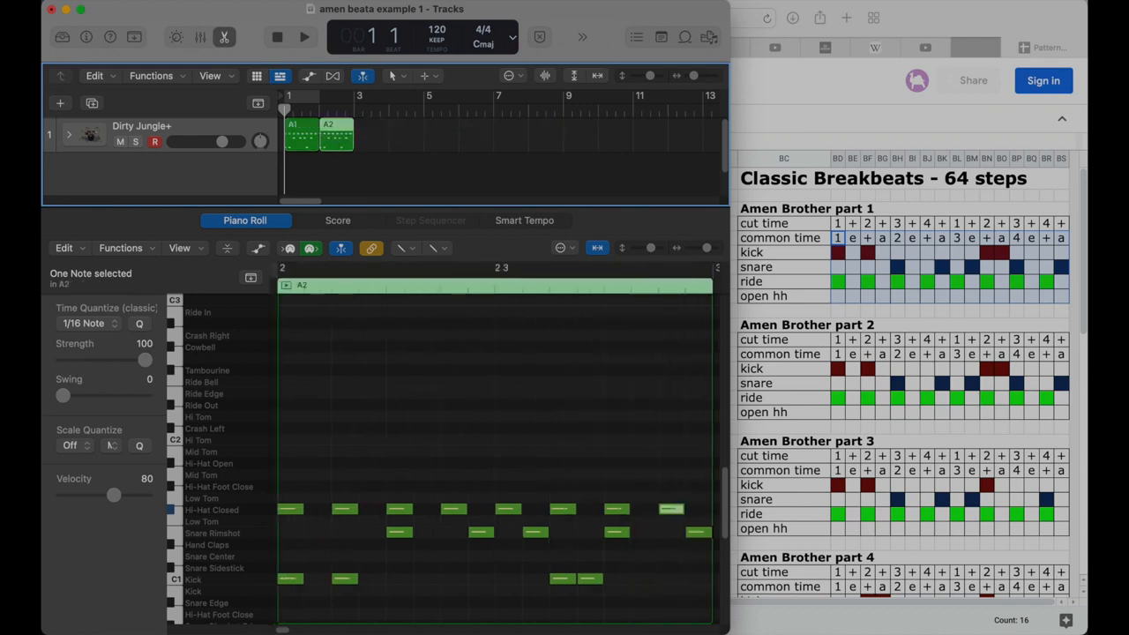
# Create an empty MIDI region at bar 3 and rename it A3
pyautogui.click(370, 136)
pyautogui.rightClick(371, 137)
pyautogui.click(380, 140)
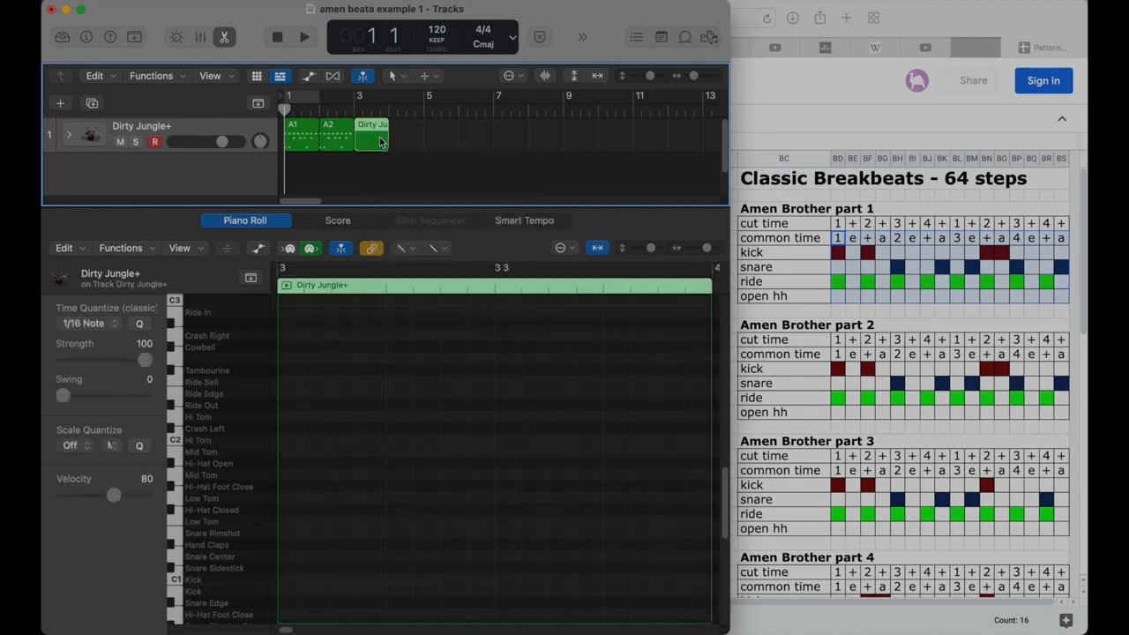
pyautogui.hotkey('shift', 'n')
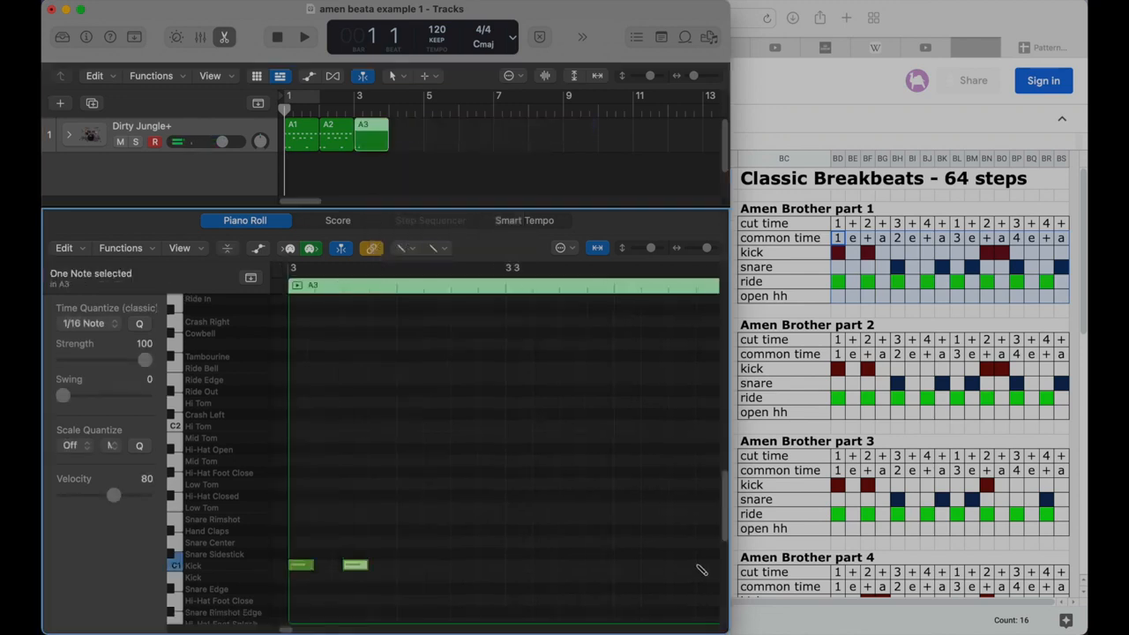
# In A3, add a kick on the + of 3 and Snare Rimshot notes on 2, the a of 2, the e of 3 and the + of 4
pyautogui.click(572, 566)
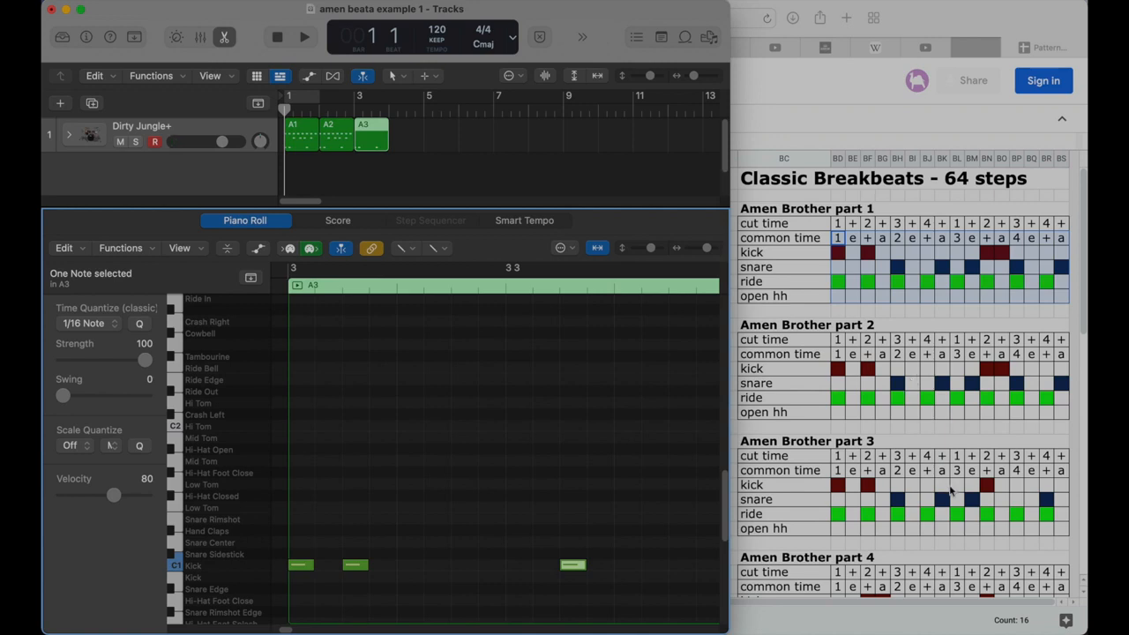
pyautogui.click(410, 518)
pyautogui.click(492, 518)
pyautogui.click(546, 518)
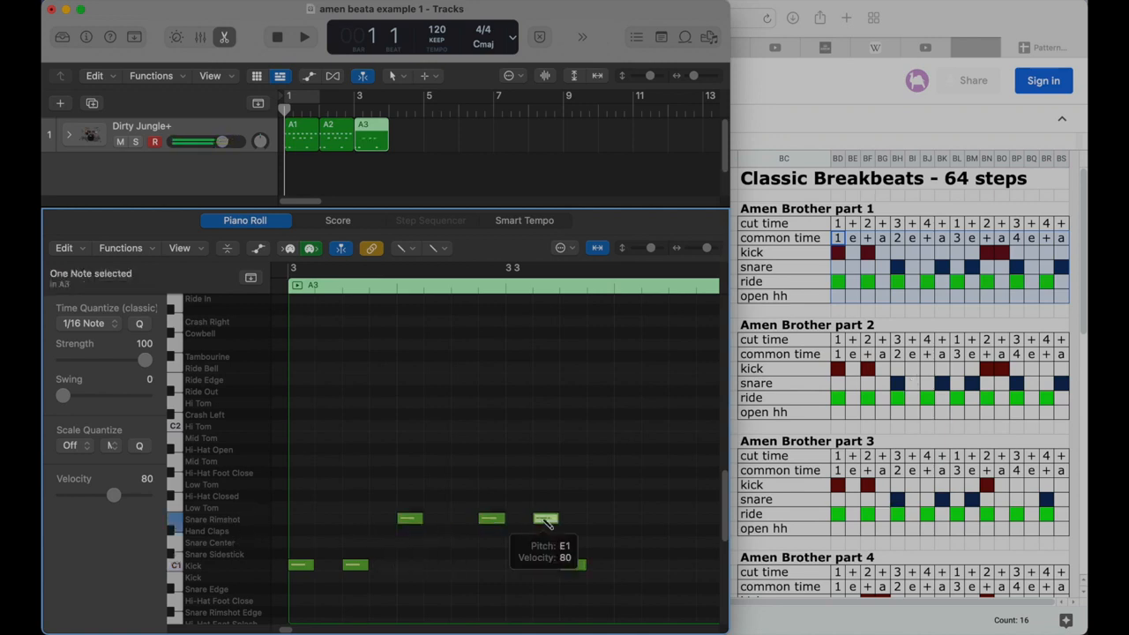
pyautogui.click(682, 518)
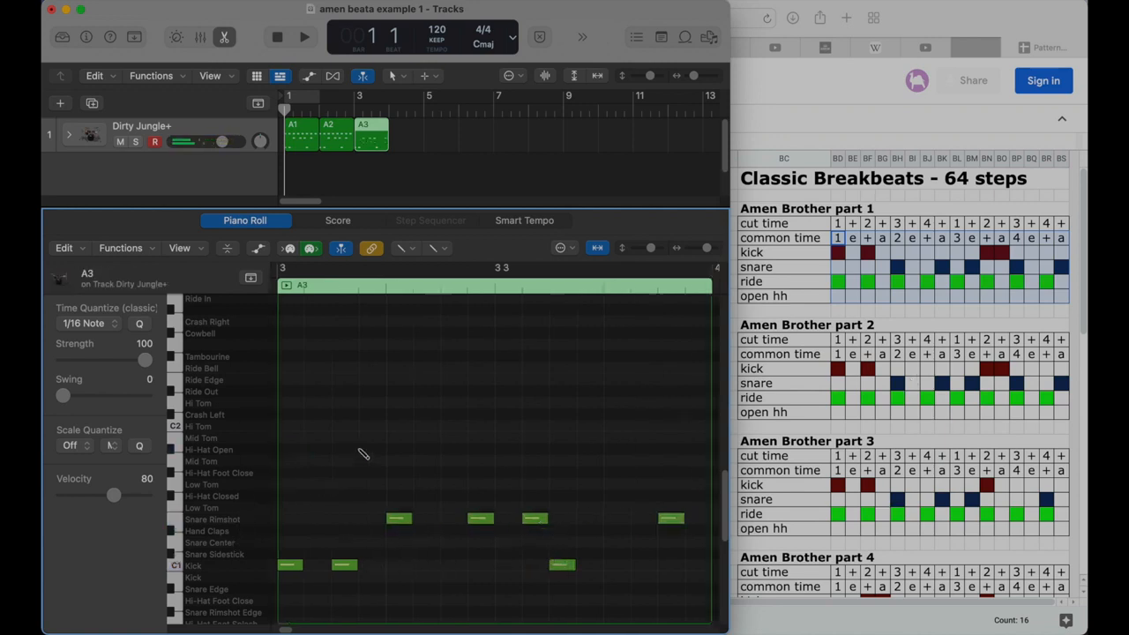
# Draw Hi-Hat Closed notes on all eight eighth-note positions of region A3
pyautogui.click(289, 495)
pyautogui.click(344, 495)
pyautogui.click(399, 495)
pyautogui.click(453, 495)
pyautogui.click(508, 495)
pyautogui.click(563, 495)
pyautogui.click(618, 495)
pyautogui.click(672, 495)
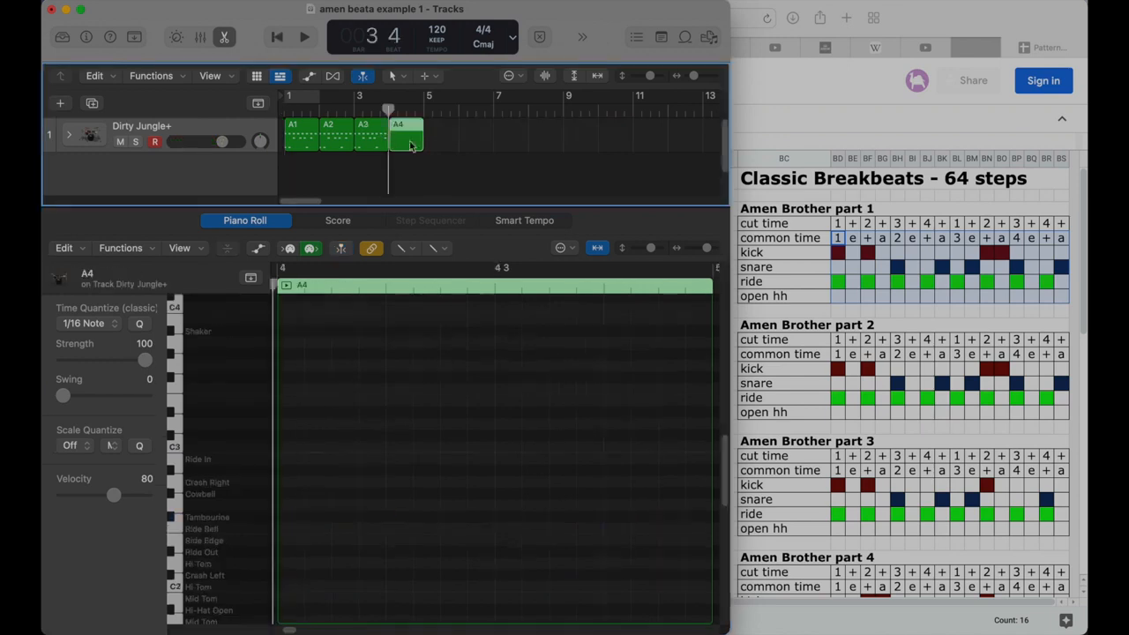
# In region A4, draw the Amen Brother part 4 kicks on the + of 1, the a of 1 and the + of 3
pyautogui.scroll(-5, 447, 497)
pyautogui.scroll(-2, 446, 497)
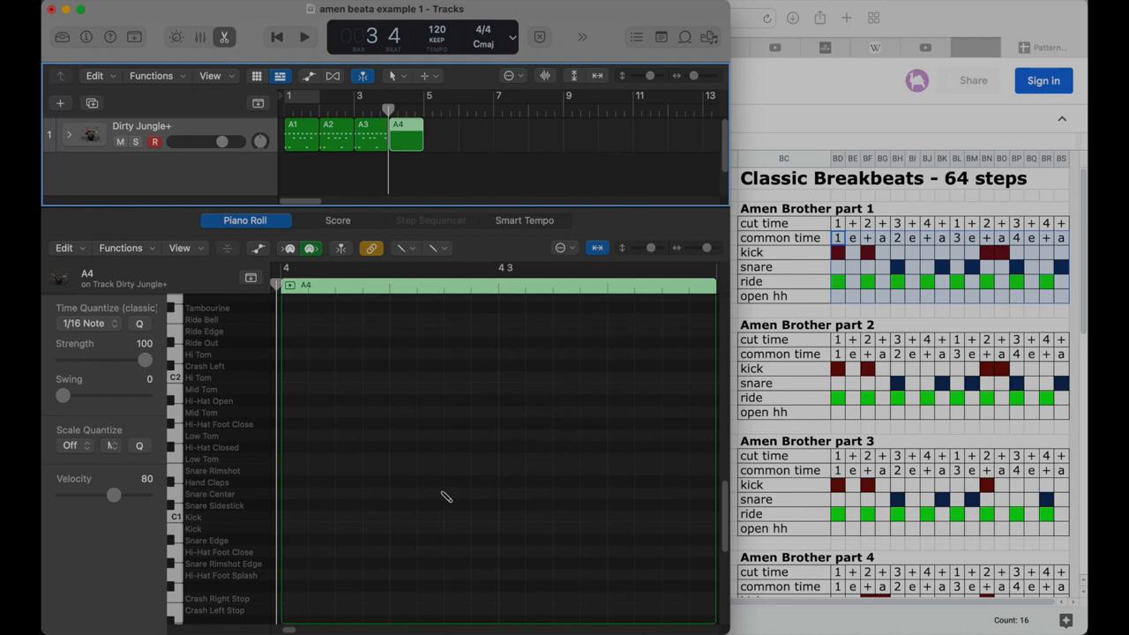
pyautogui.scroll(-5, 959, 455)
pyautogui.hscroll(-4, 959, 456)
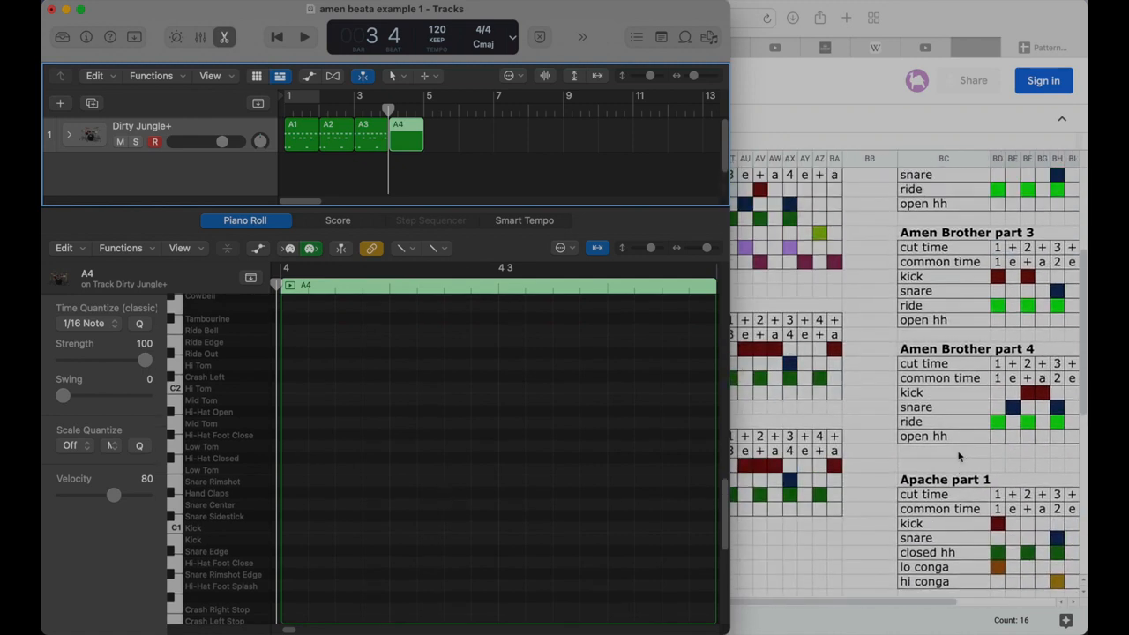
pyautogui.hscroll(4, 959, 455)
pyautogui.scroll(1, 959, 456)
pyautogui.scroll(-1, 960, 455)
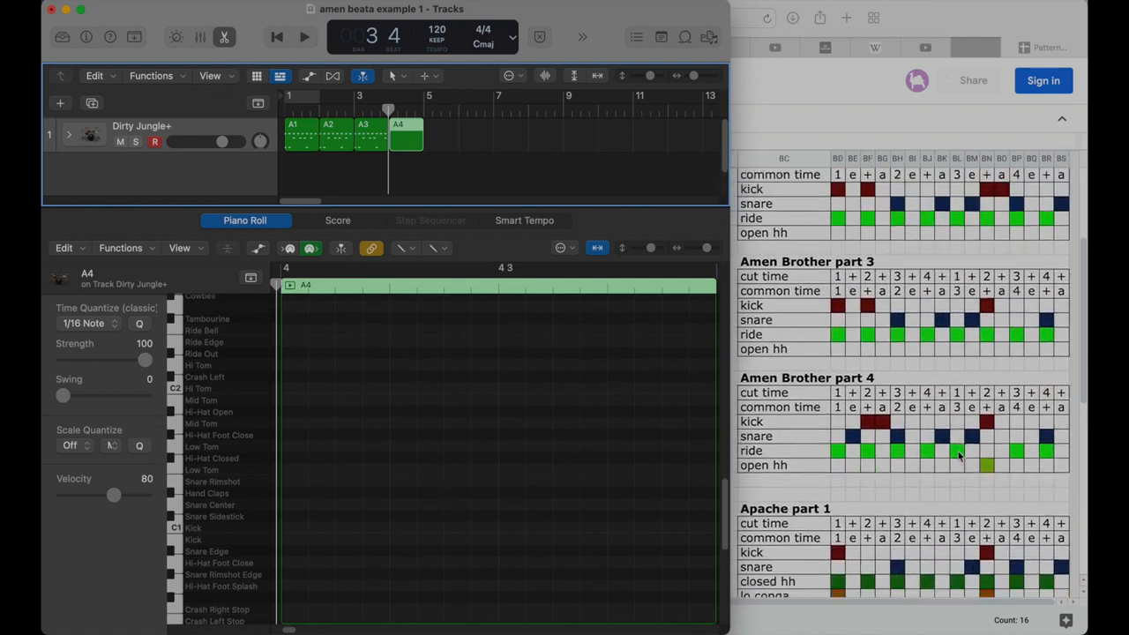
pyautogui.click(348, 528)
pyautogui.click(375, 528)
pyautogui.click(567, 527)
# Draw Snare Rimshot notes in A4 on the e of 1, beat 2, the a of 2, the e of 3 and the + of 4
pyautogui.click(318, 482)
pyautogui.click(399, 482)
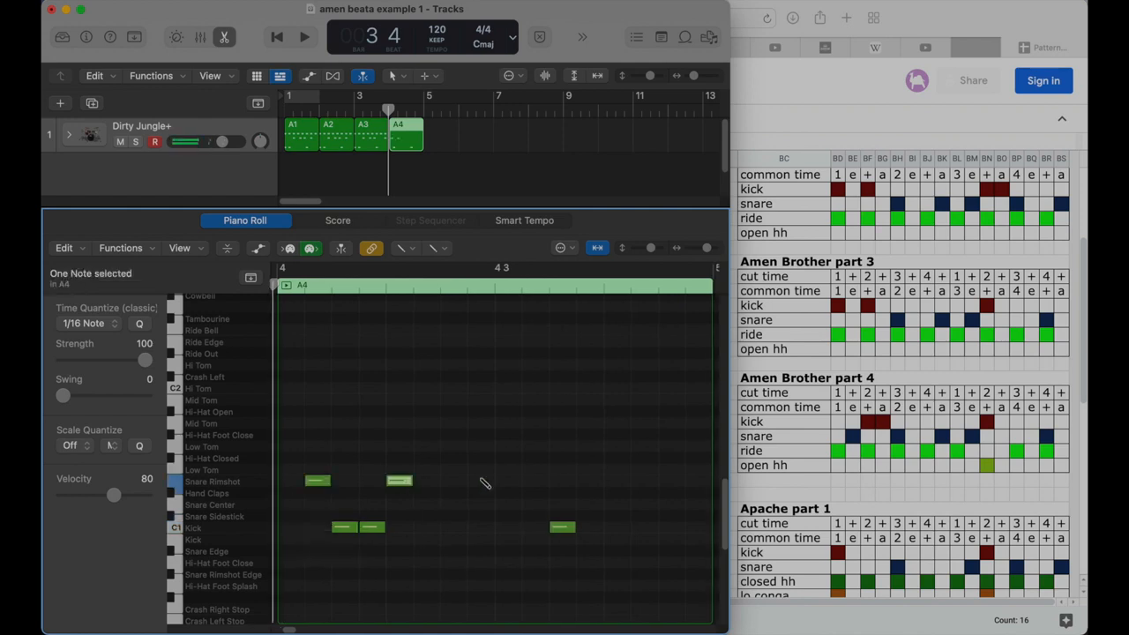
pyautogui.click(481, 482)
pyautogui.click(536, 482)
pyautogui.click(671, 482)
# Add Hi-Hat Closed notes on A4's eighth notes, with a Hi-Hat Open instead on the + of 3, and play the region back
pyautogui.click(291, 458)
pyautogui.click(345, 458)
pyautogui.click(400, 457)
pyautogui.click(508, 457)
pyautogui.click(563, 412)
pyautogui.click(617, 458)
pyautogui.click(669, 458)
pyautogui.press('space')
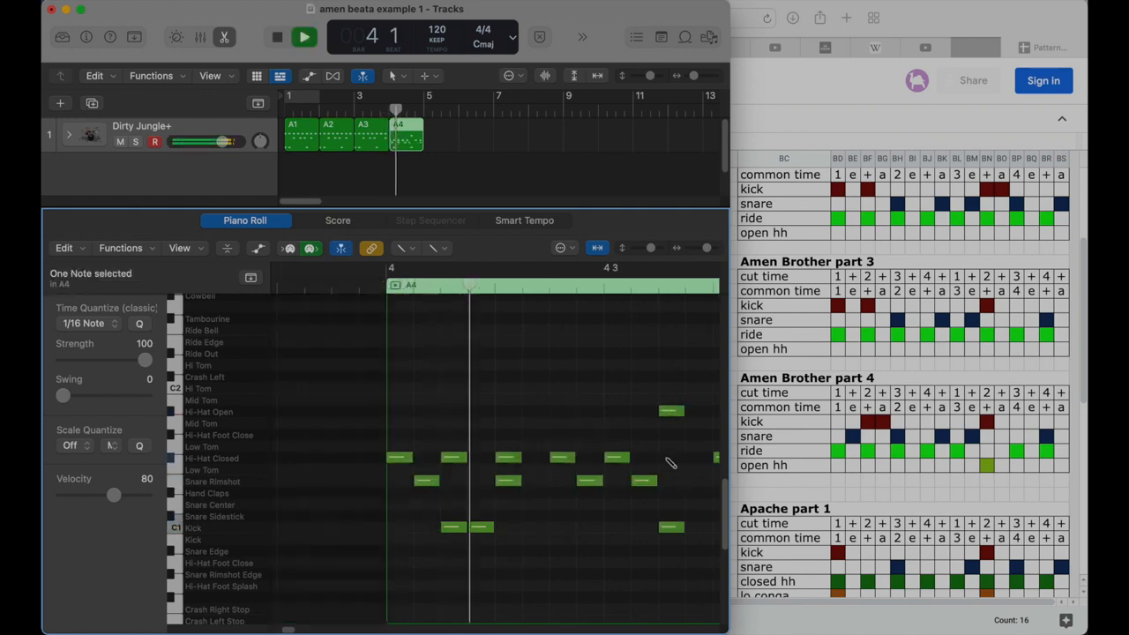
# Play the regions A1 to A4 back in sequence from the start of bar 1 to the end of bar 4
pyautogui.press('space')
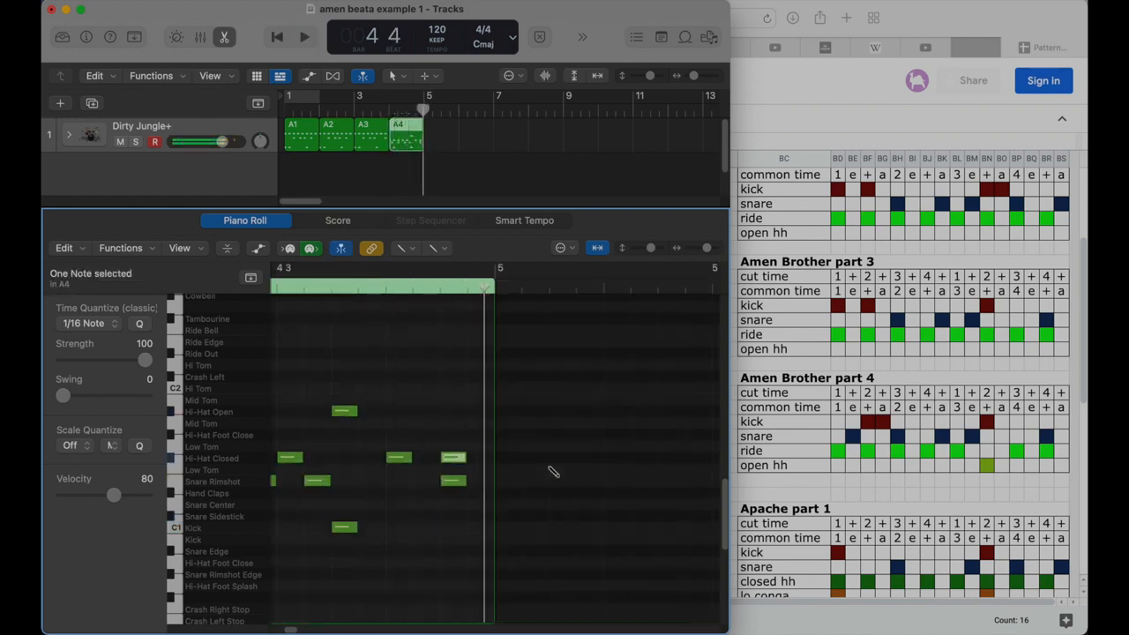
pyautogui.moveTo(429, 110); pyautogui.dragTo(229, 116)
pyautogui.click(374, 172)
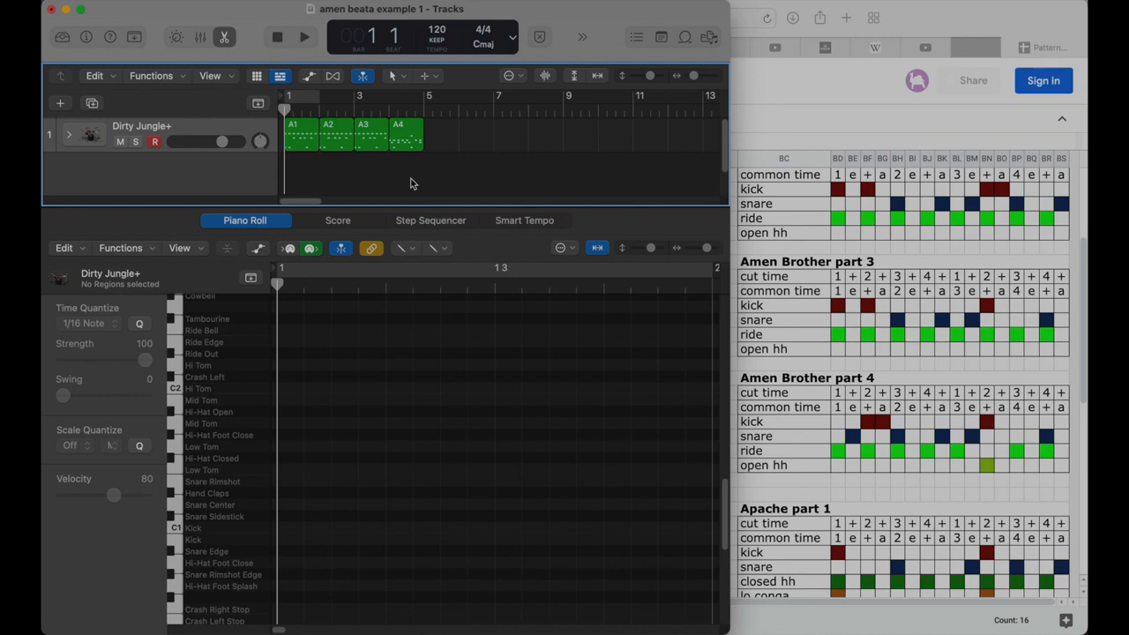
pyautogui.press('space')
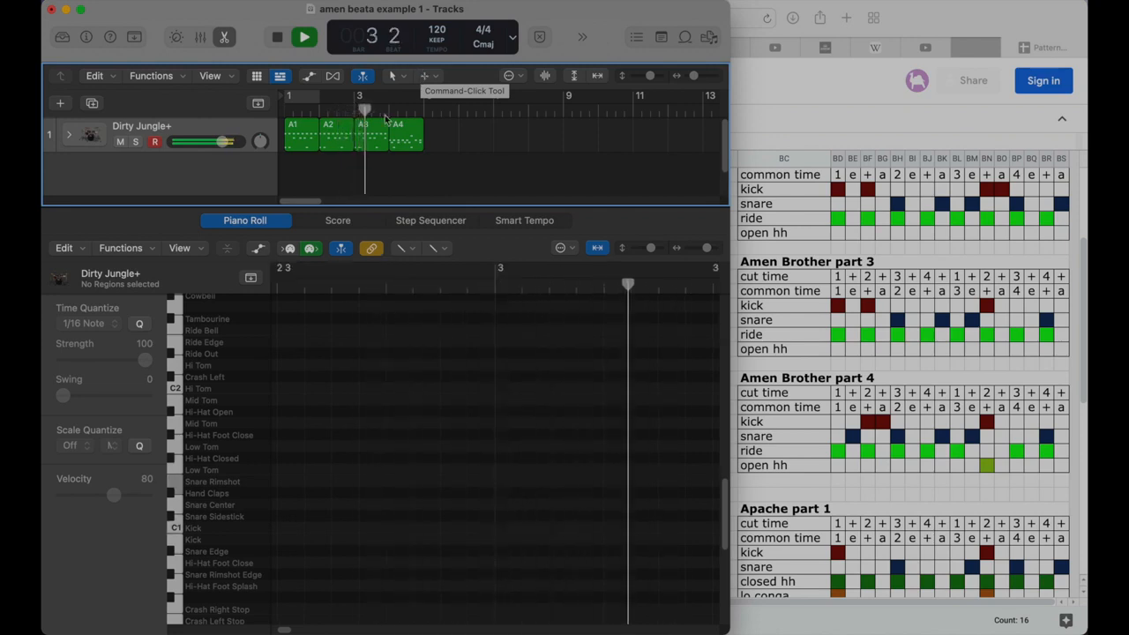
pyautogui.click(399, 144)
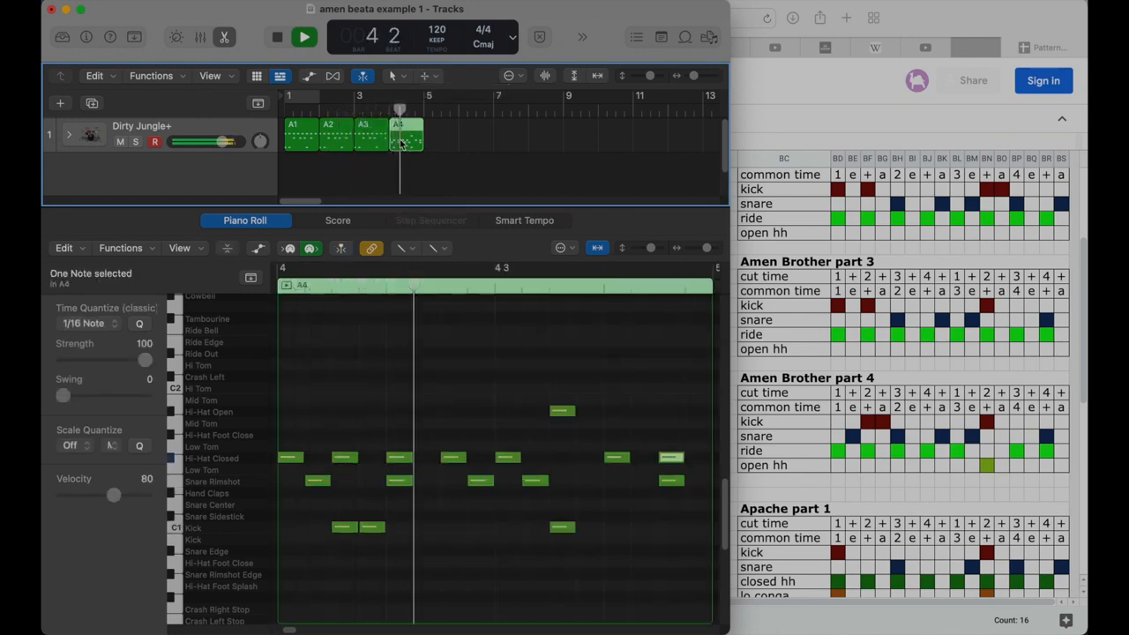
pyautogui.press('space')
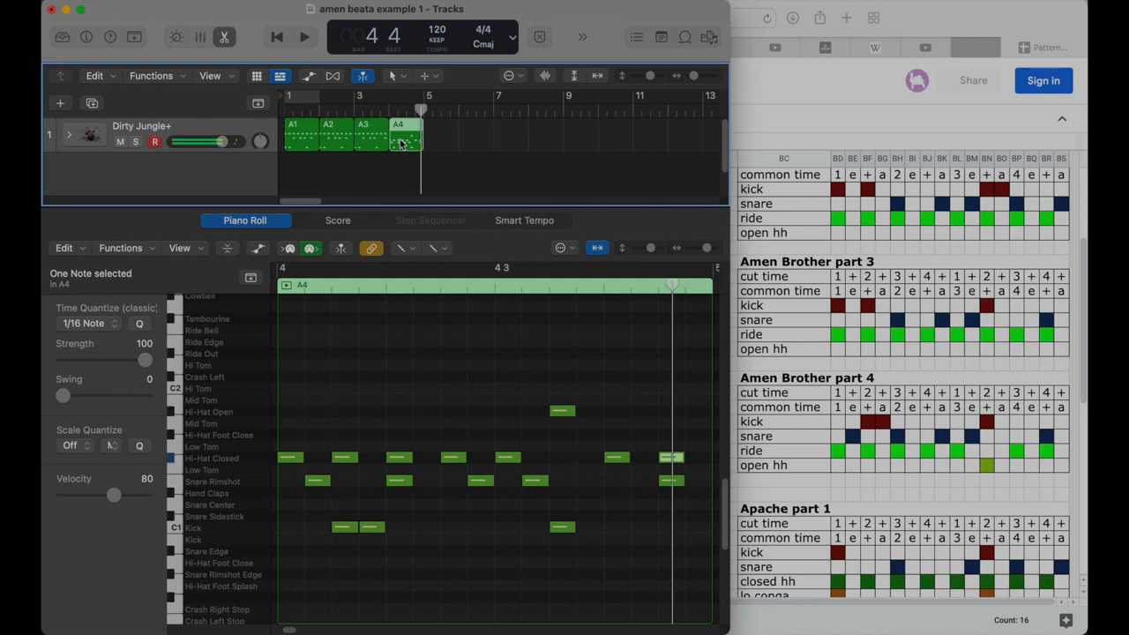
# Join the regions A1 to A4 into a single region and loop it once, up to bar 9
pyautogui.press('Return')
pyautogui.click(332, 172)
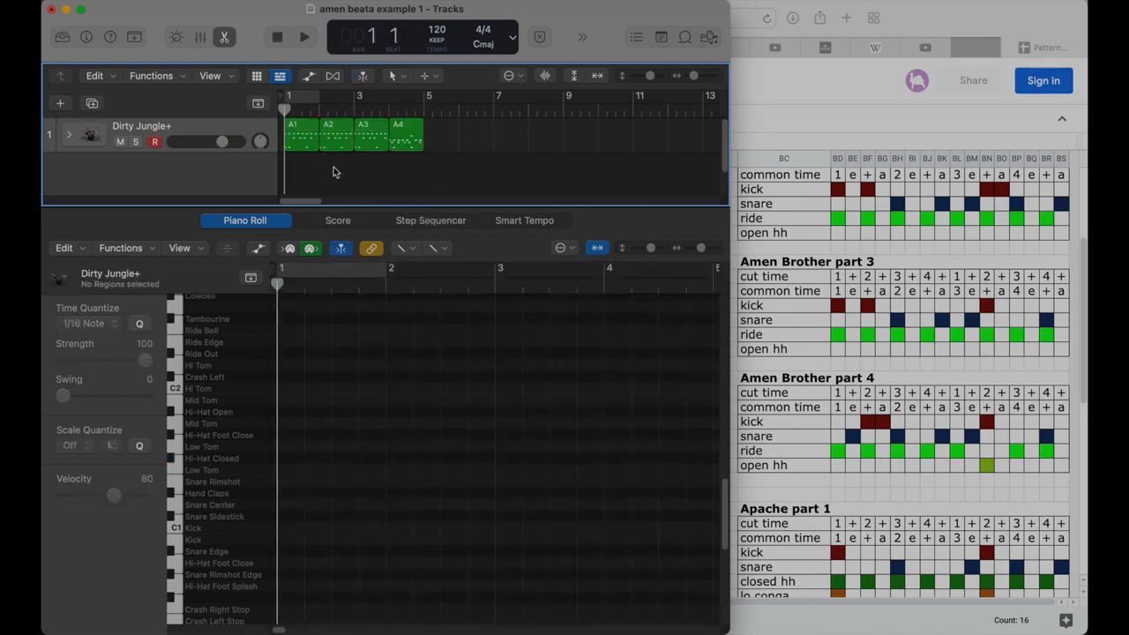
pyautogui.moveTo(441, 164); pyautogui.dragTo(277, 148)
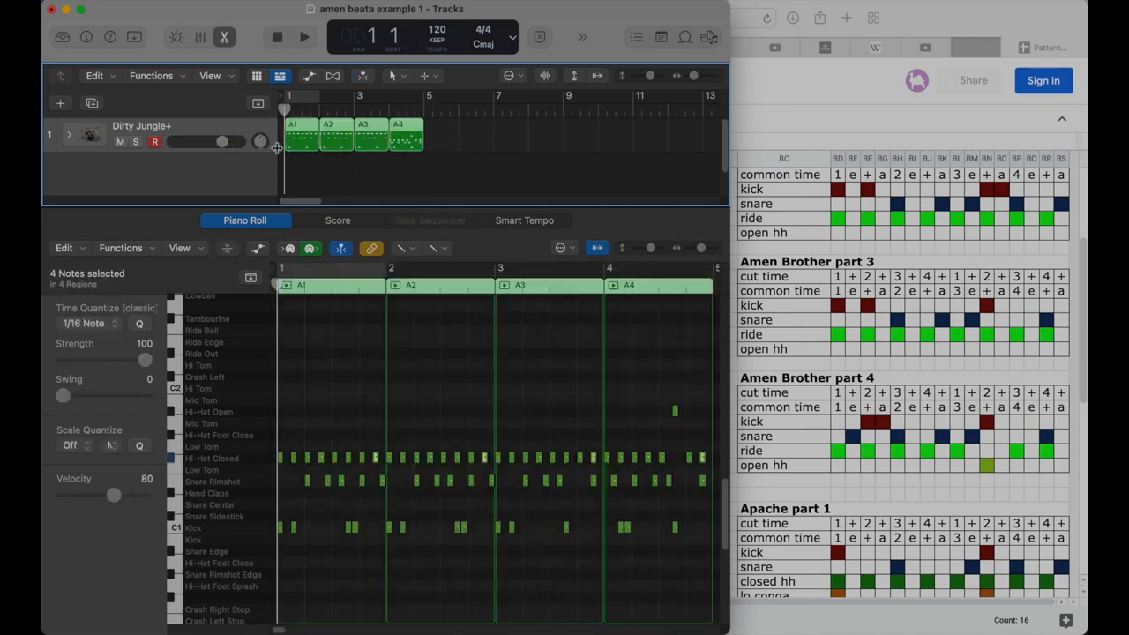
pyautogui.press('super+j')
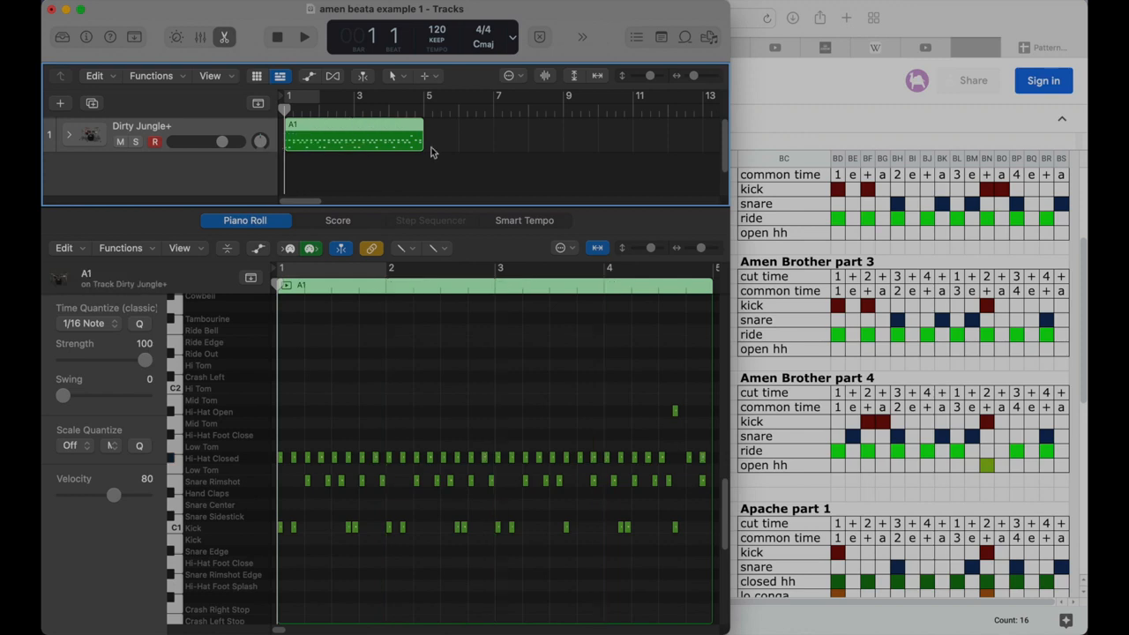
pyautogui.moveTo(422, 126); pyautogui.dragTo(557, 119)
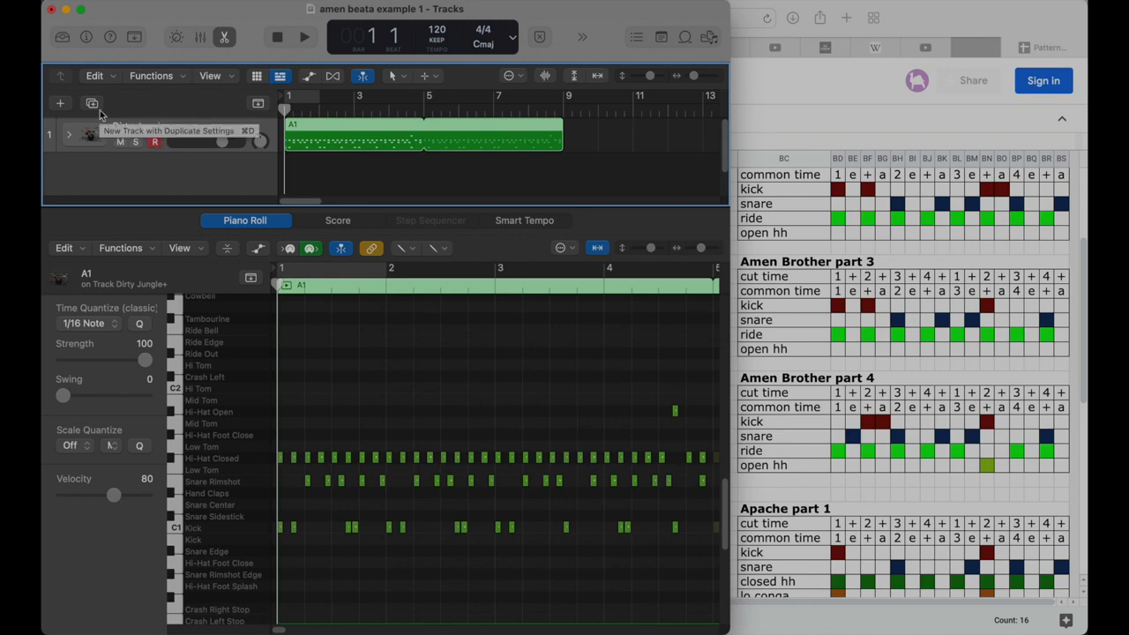
# Close the Piano Roll, open the Library, and widen the Library and the project window to cover the spreadsheet
pyautogui.press('e')
pyautogui.press('y')
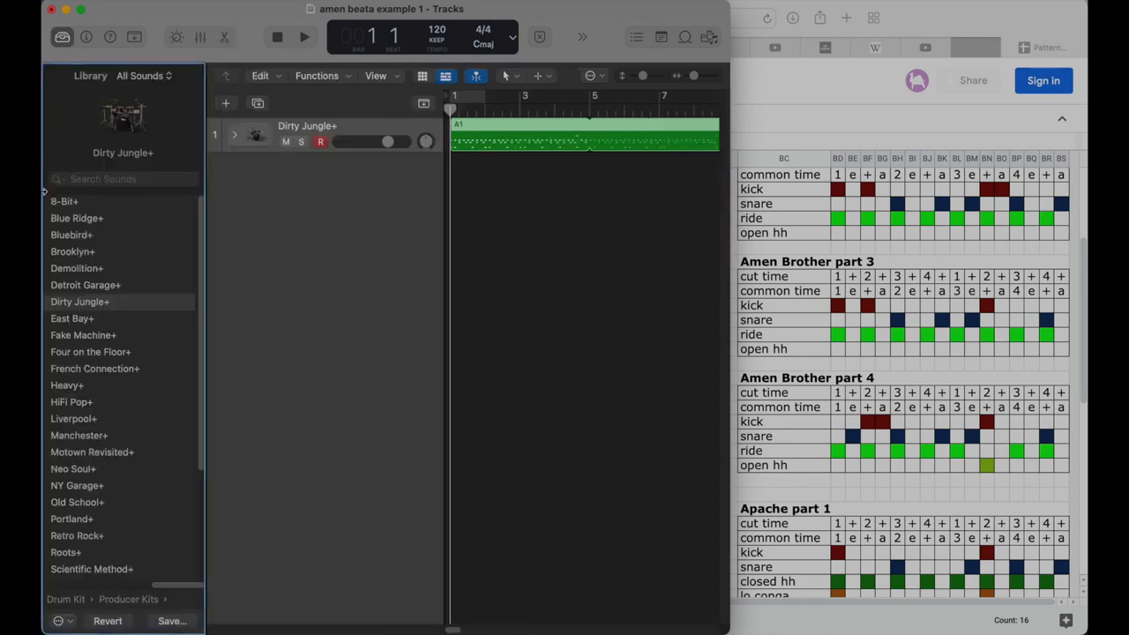
pyautogui.moveTo(205, 280); pyautogui.dragTo(350, 276)
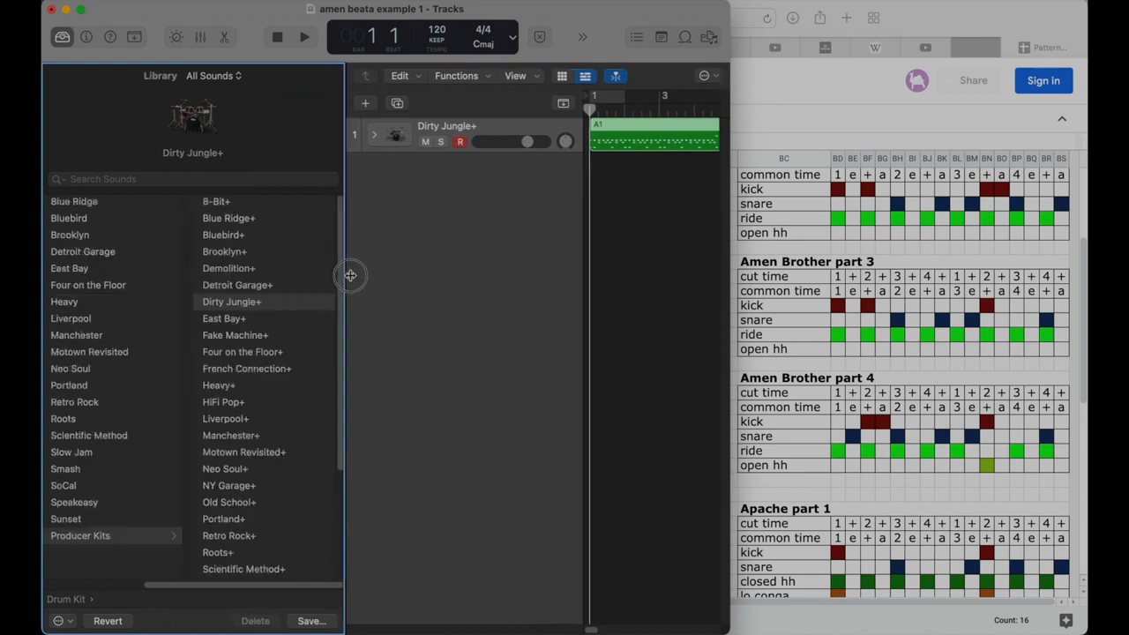
pyautogui.hscroll(5, 493, 262)
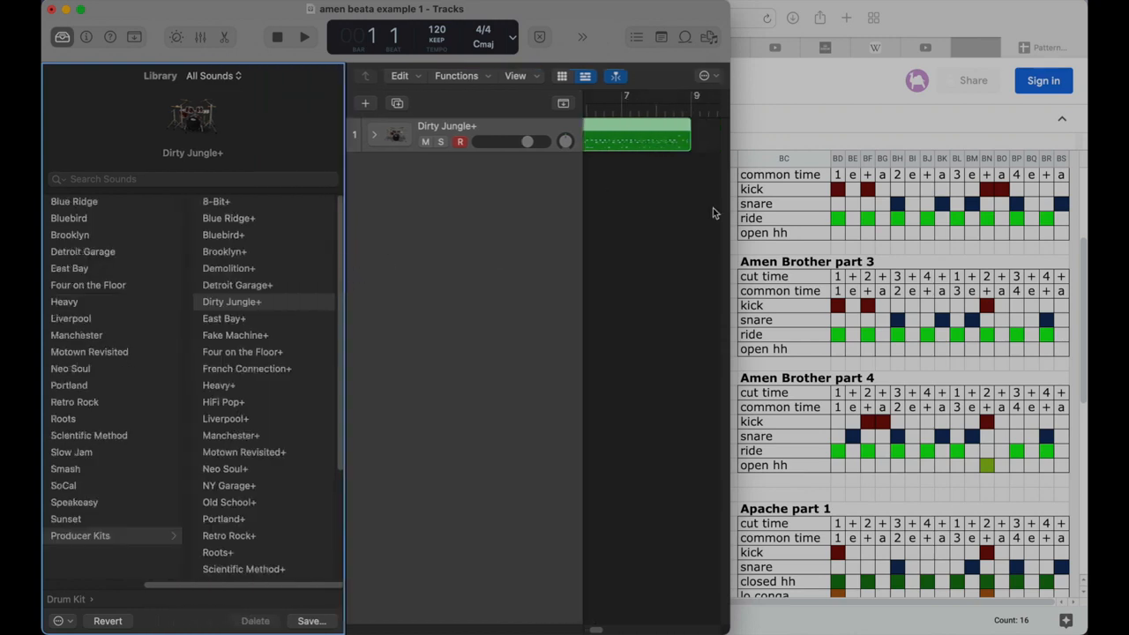
pyautogui.moveTo(730, 226); pyautogui.dragTo(1084, 222)
pyautogui.hscroll(-5, 800, 250)
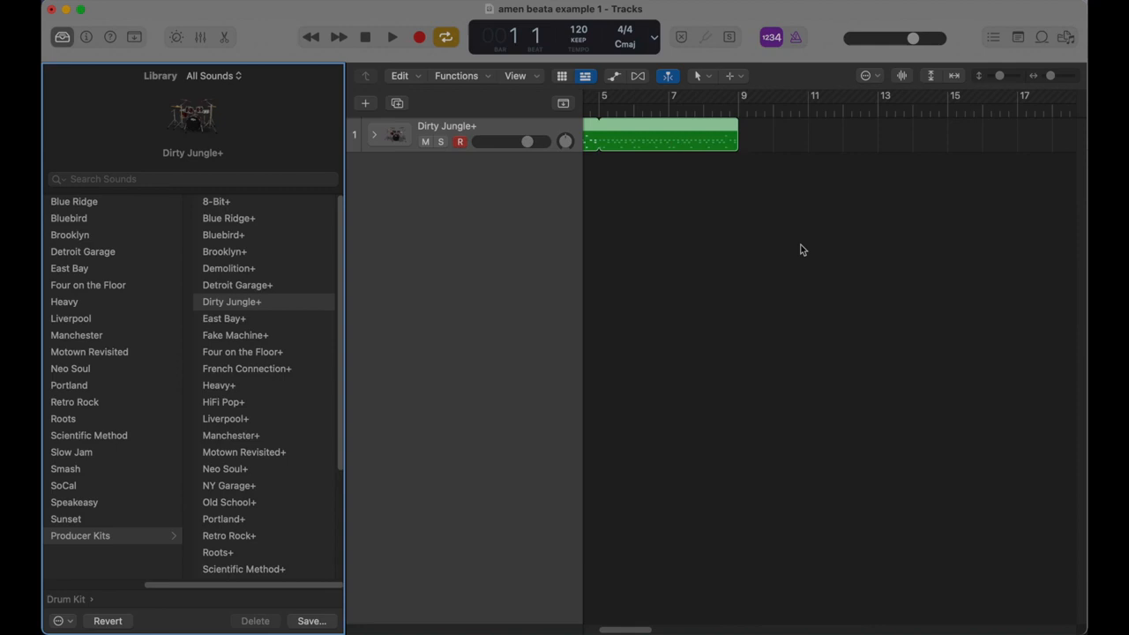
# Set the cycle range from bar 1 to bar 5 and play the beat with the electronic drum kit 808 Flex
pyautogui.moveTo(628, 95); pyautogui.dragTo(730, 95)
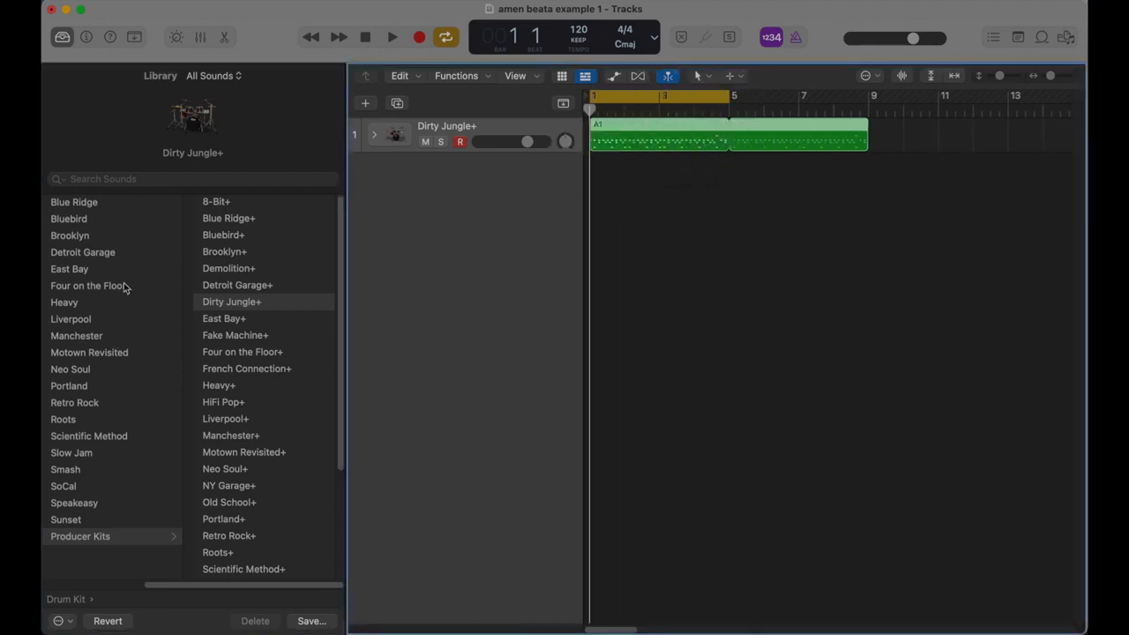
pyautogui.hscroll(-5, 124, 287)
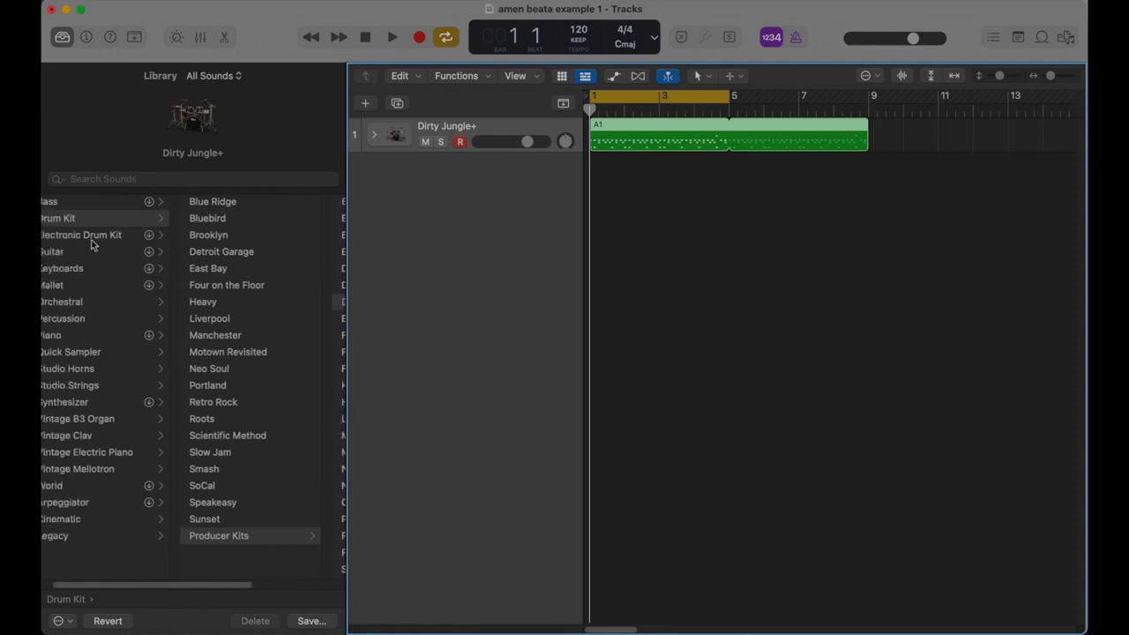
pyautogui.click(92, 238)
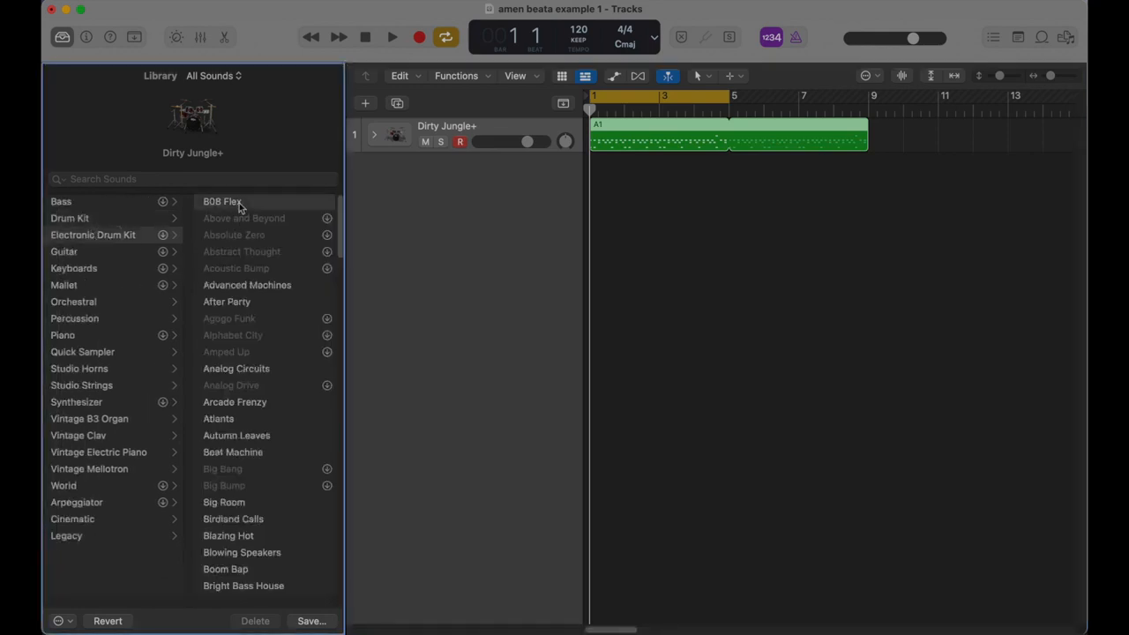
pyautogui.press('space')
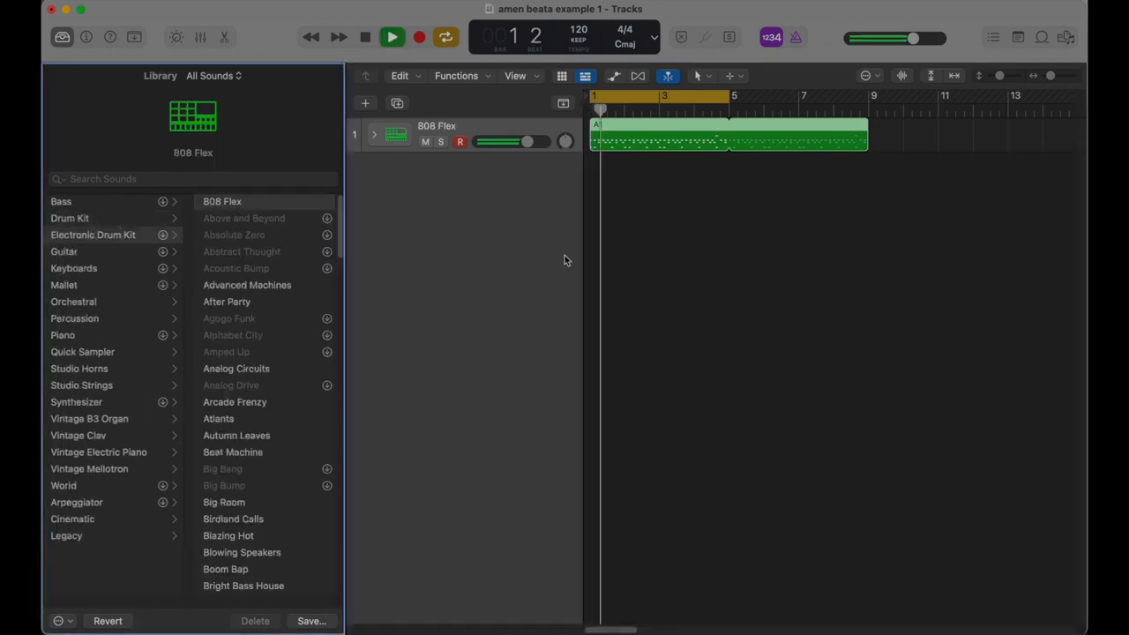
pyautogui.press('XF86AudioRaiseVolume')
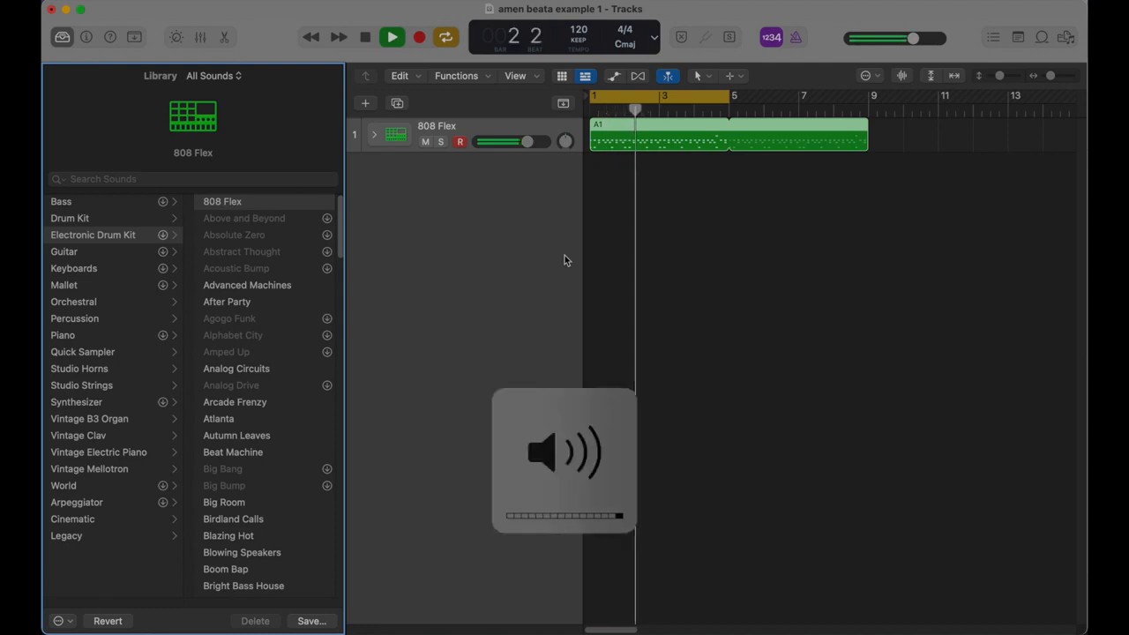
# Audition the electronic drum kits Advanced Machines, Analog Circuits, Blowing Speakers and East Side Dreams while the beat plays
pyautogui.click(285, 288)
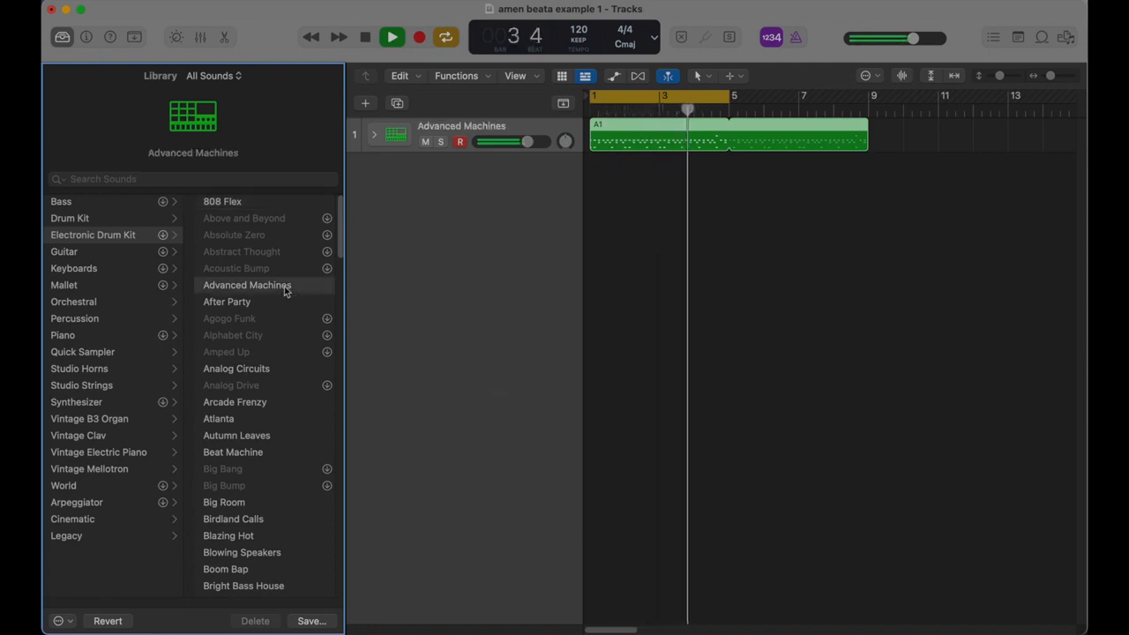
pyautogui.click(284, 372)
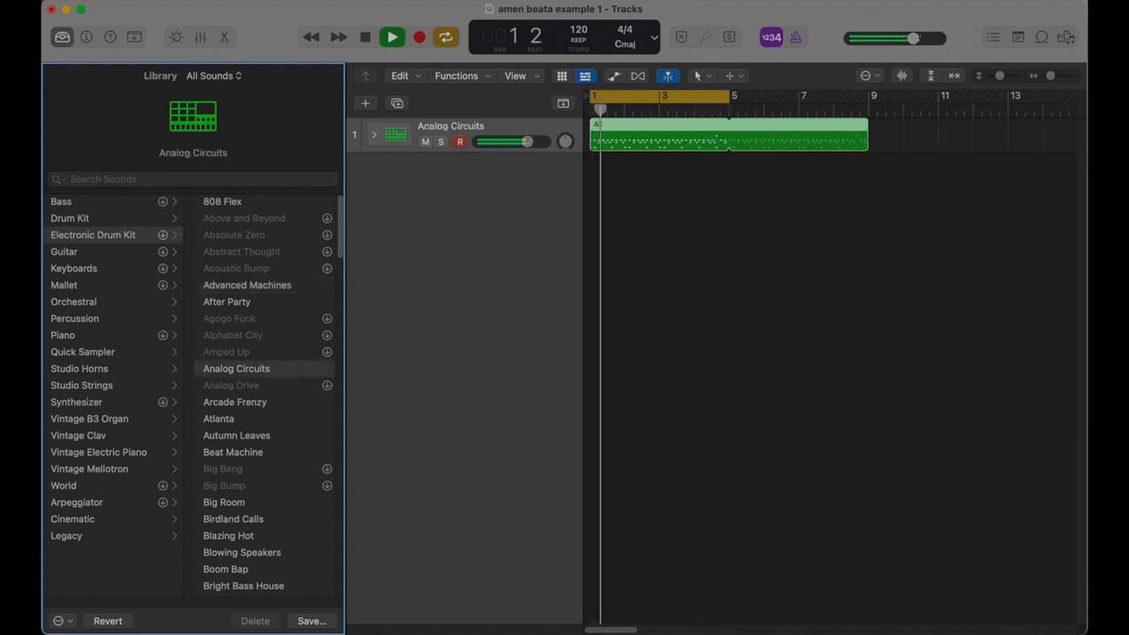
pyautogui.click(281, 552)
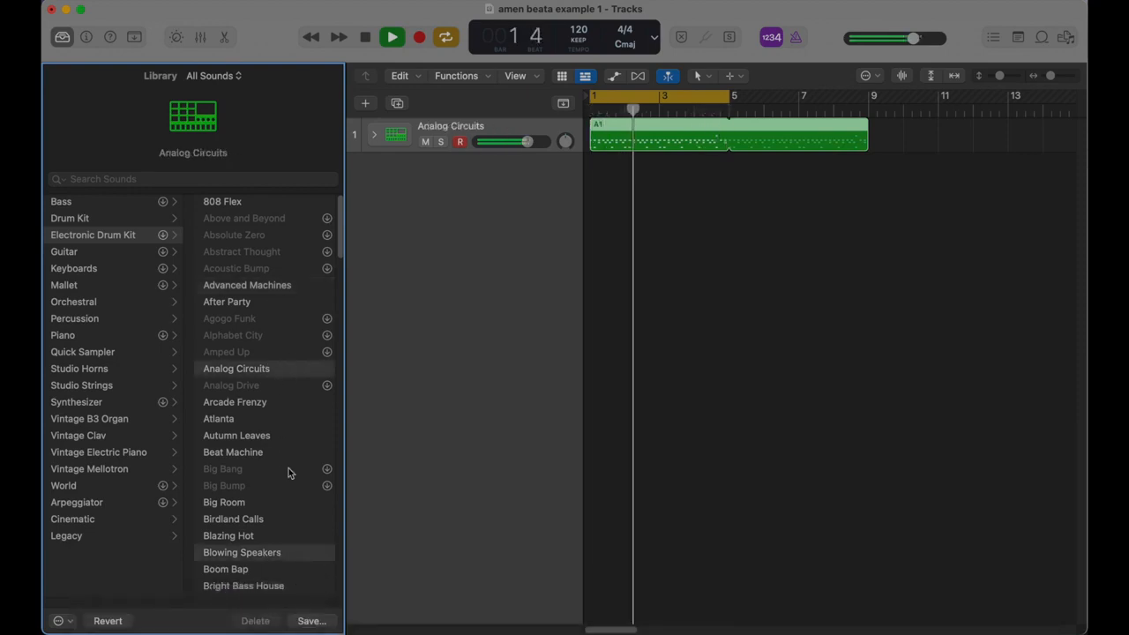
pyautogui.scroll(-10, 289, 468)
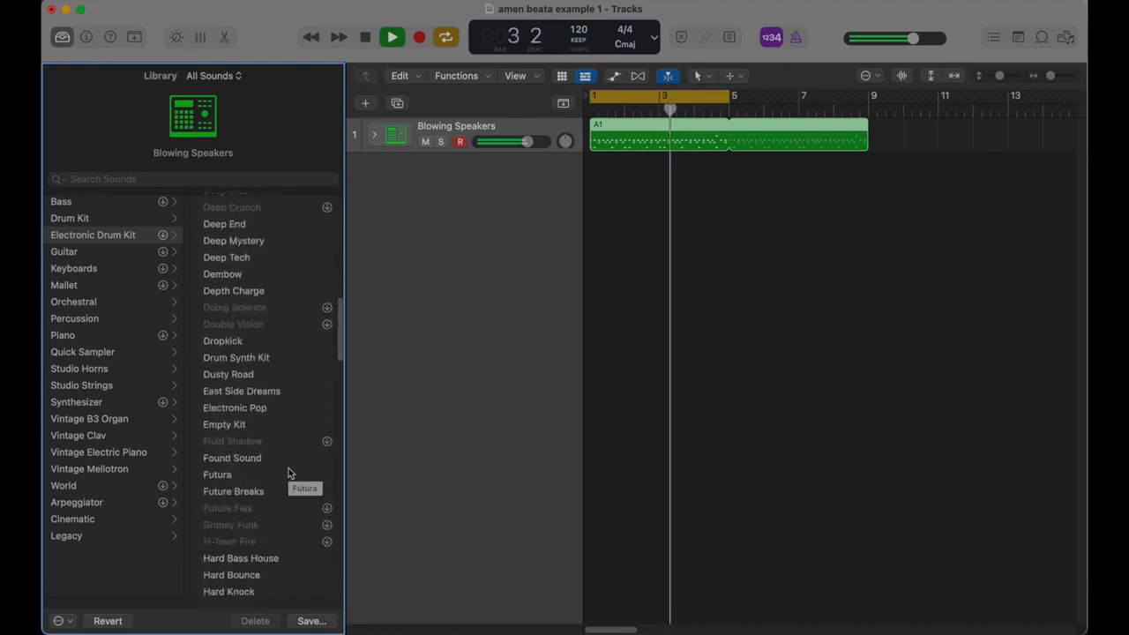
pyautogui.click(283, 395)
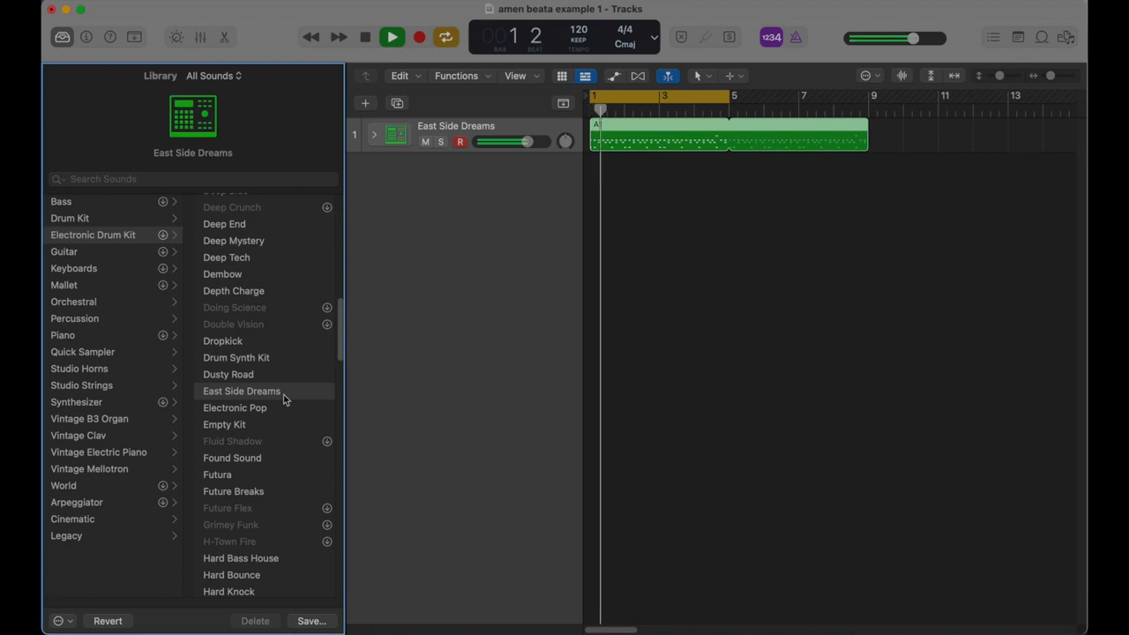
# Audition the Depth Charge kit, switch the track to the Dembow kit, and stop the playback
pyautogui.scroll(-3, 285, 394)
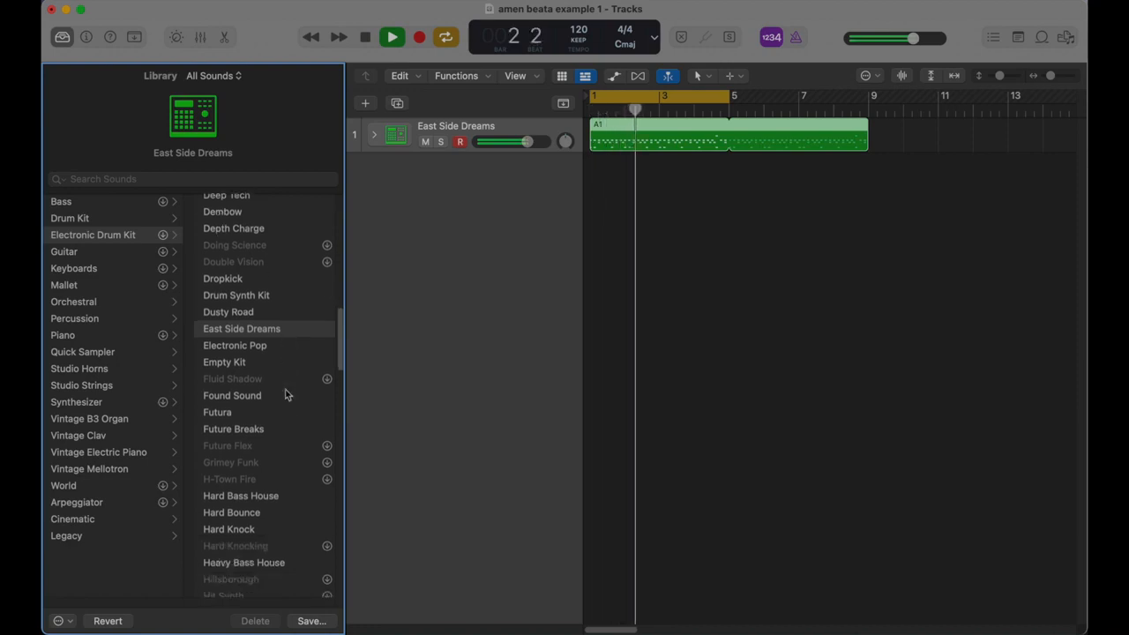
pyautogui.scroll(5, 286, 393)
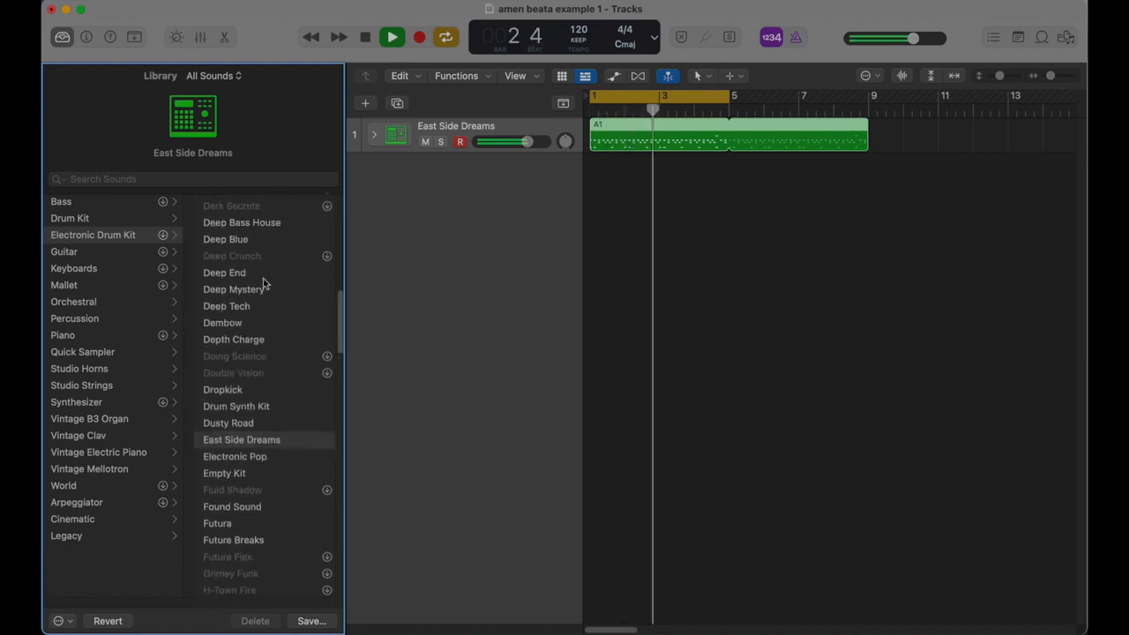
pyautogui.click(281, 344)
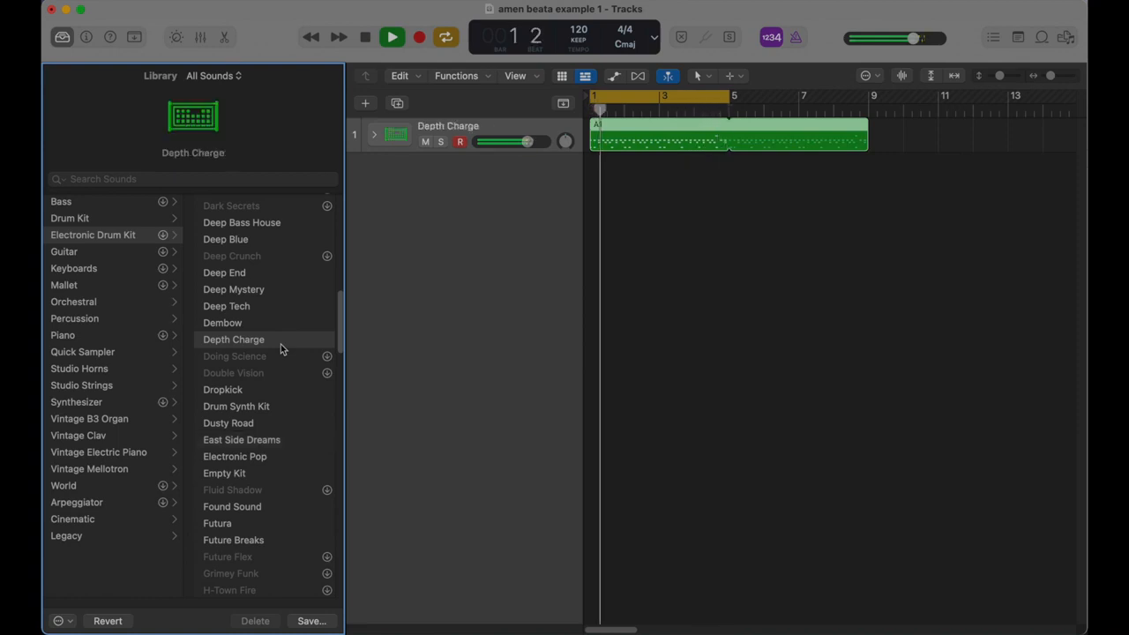
pyautogui.click(276, 326)
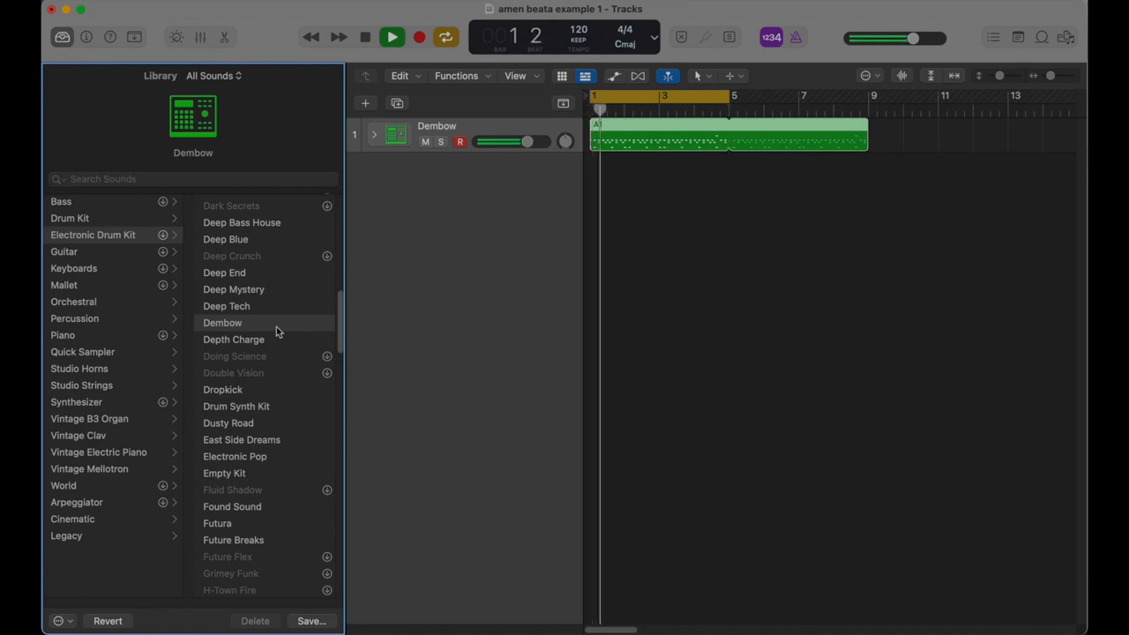
pyautogui.press('space')
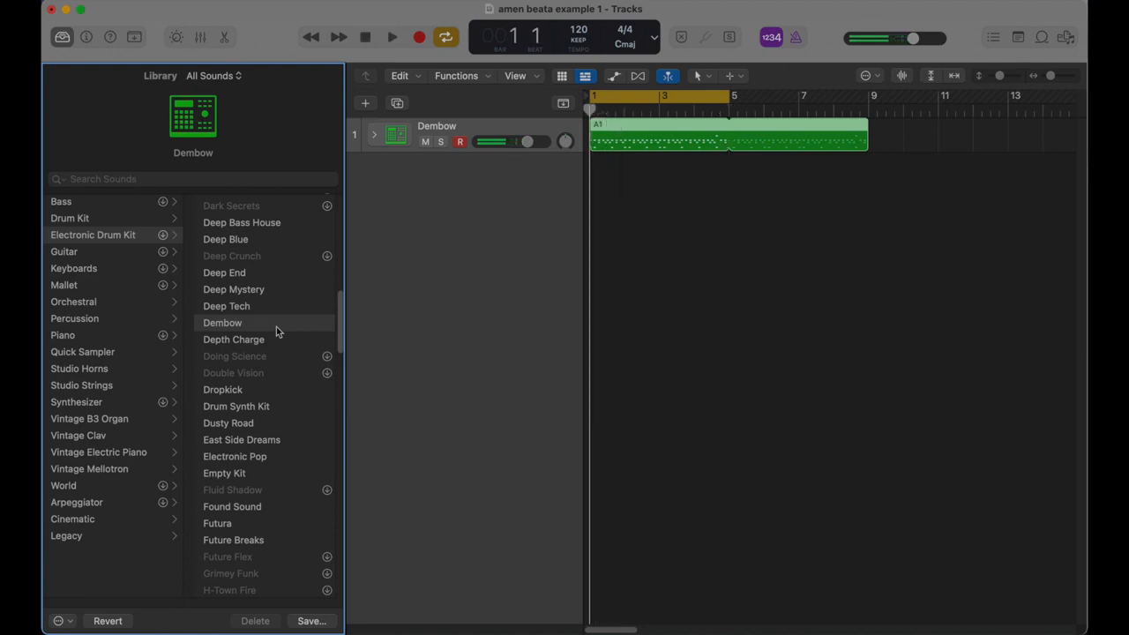